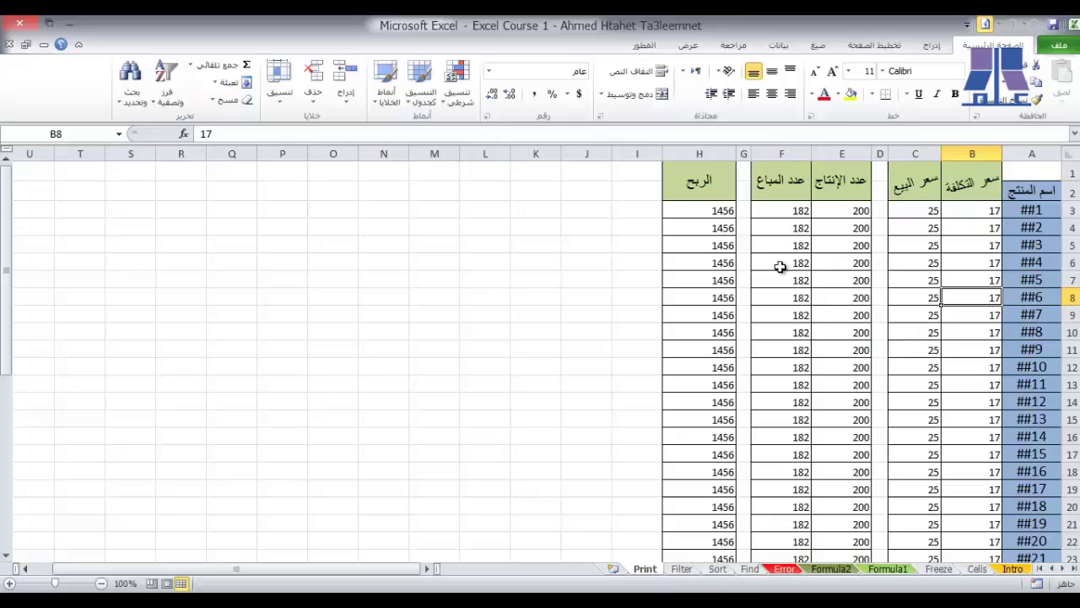
# Step: Examine the profit formula in H8, the product name column and the cost and selling price headers
pyautogui.click(716, 297)
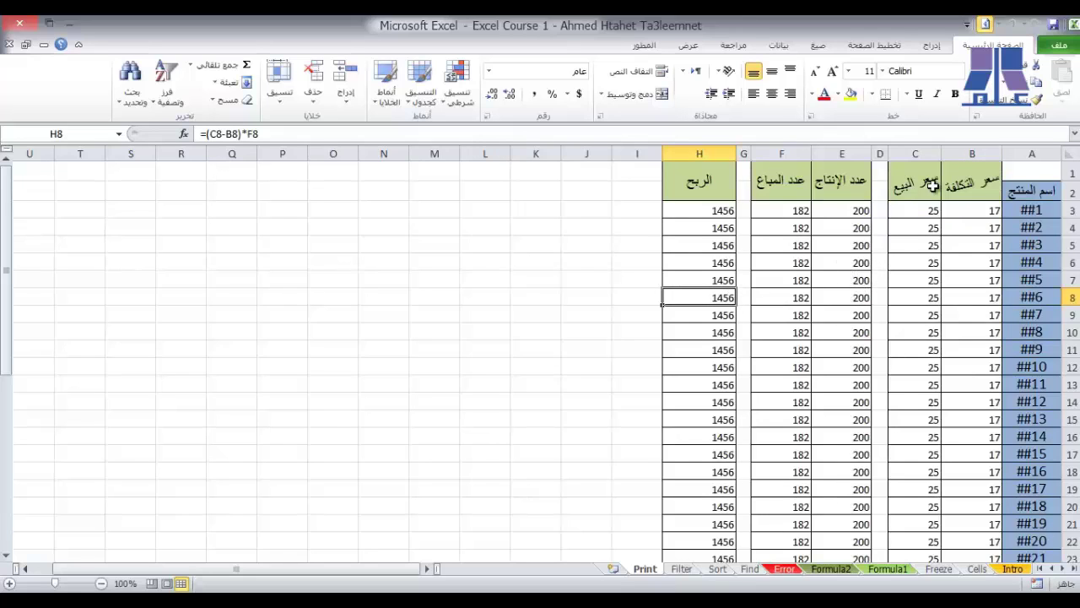
pyautogui.moveTo(1019, 191); pyautogui.dragTo(1020, 393)
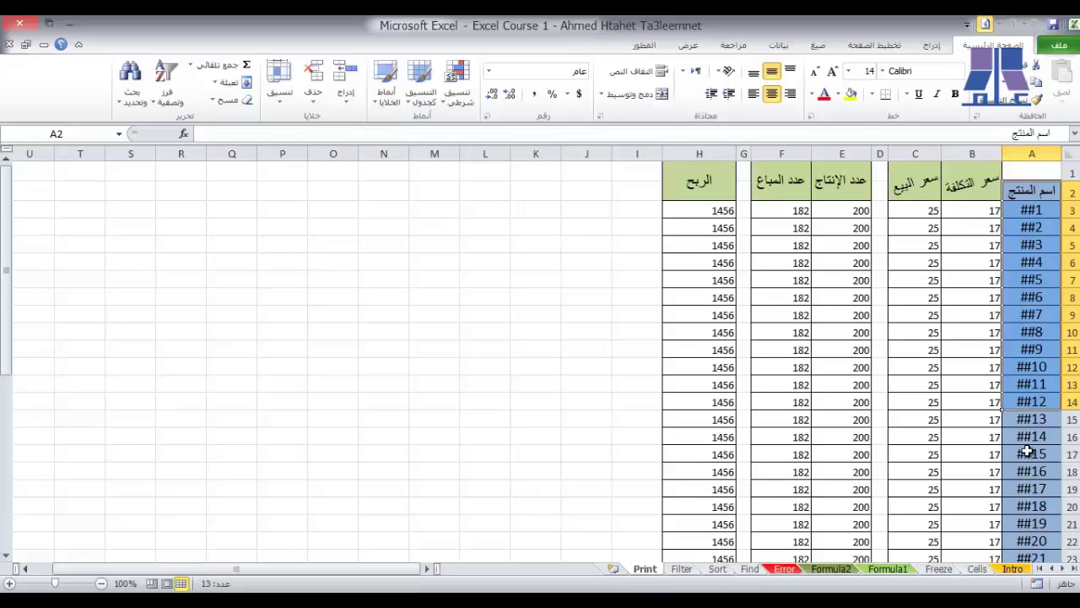
pyautogui.click(966, 188)
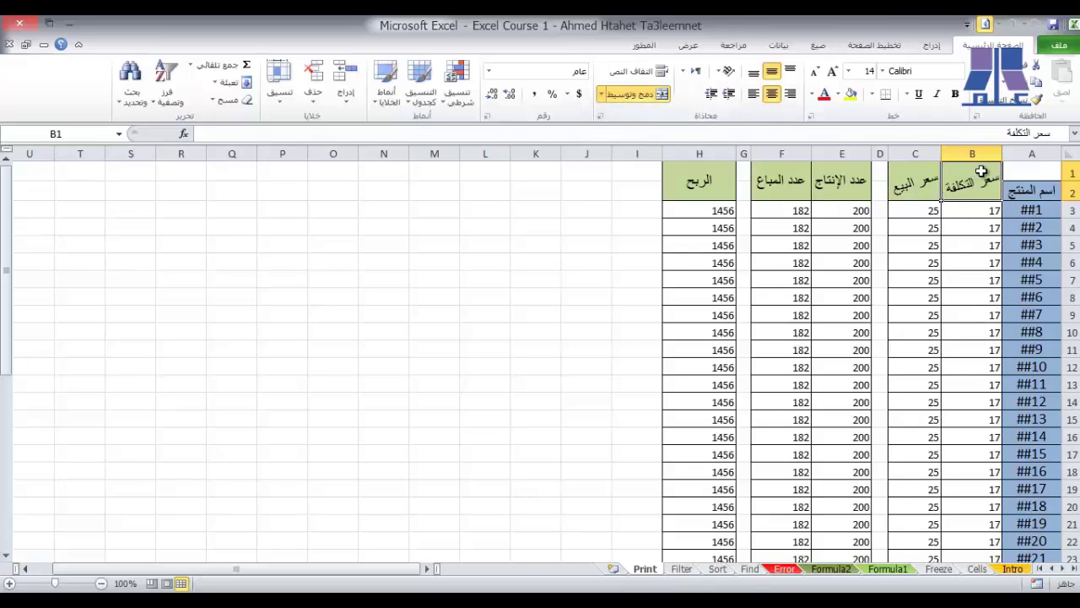
pyautogui.click(908, 179)
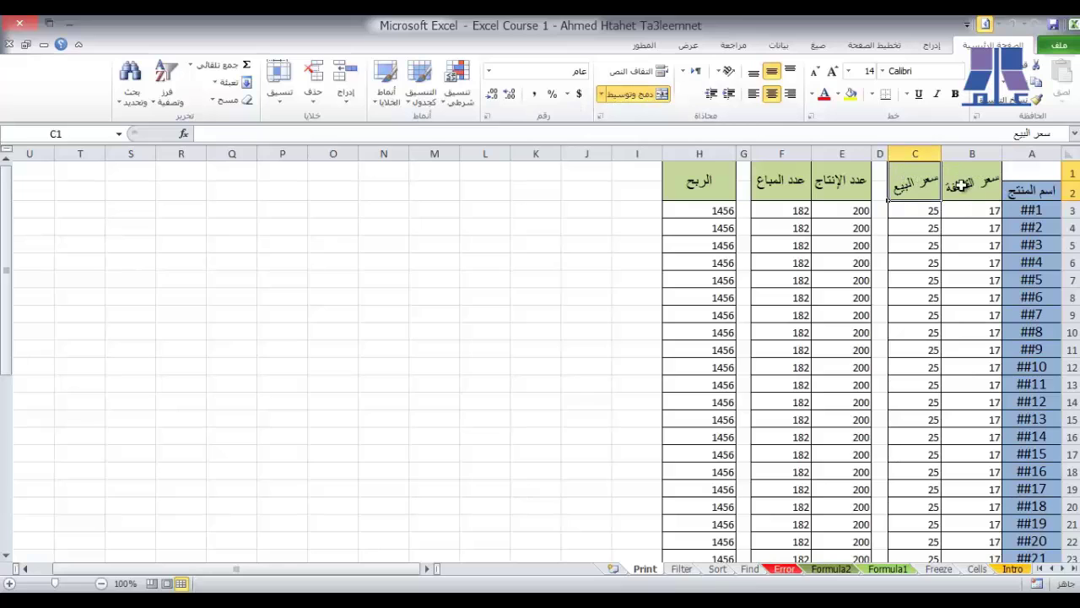
# Step: Check the text orientation settings of the cost price header in B1
pyautogui.click(964, 186)
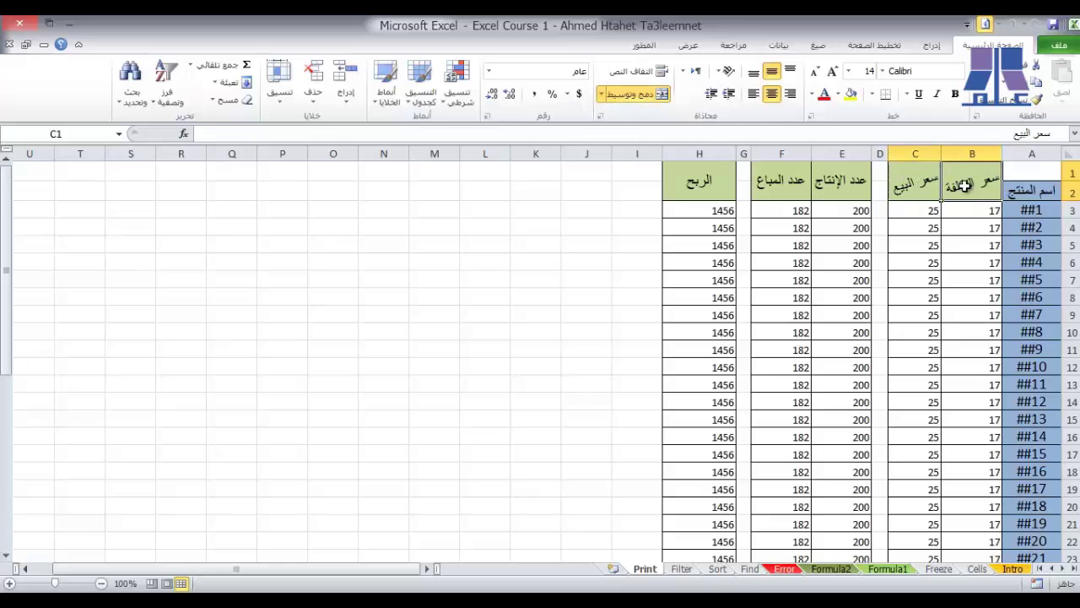
pyautogui.click(727, 71)
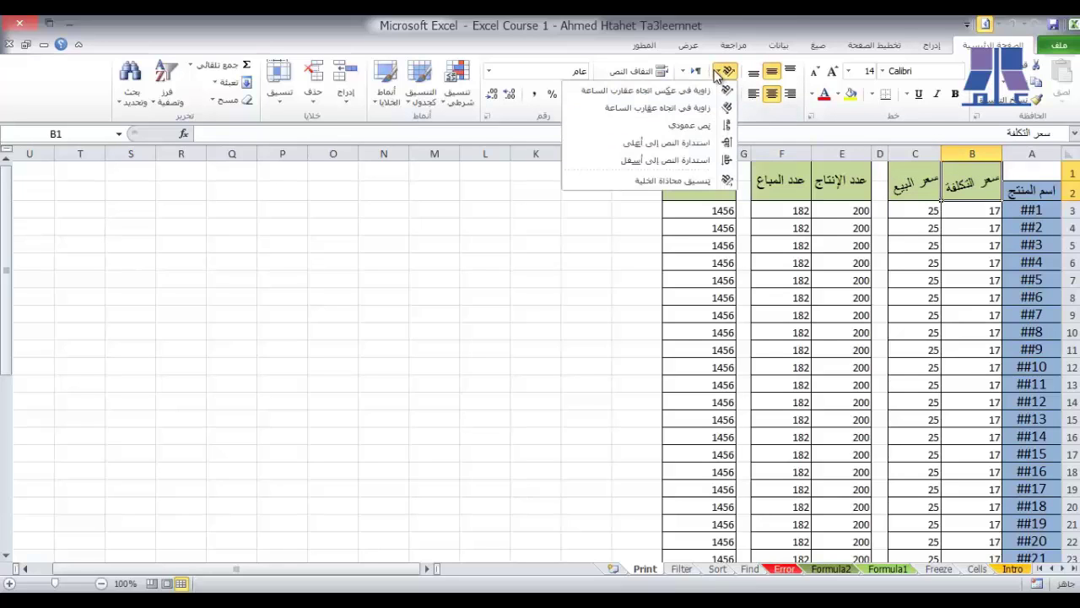
pyautogui.click(692, 181)
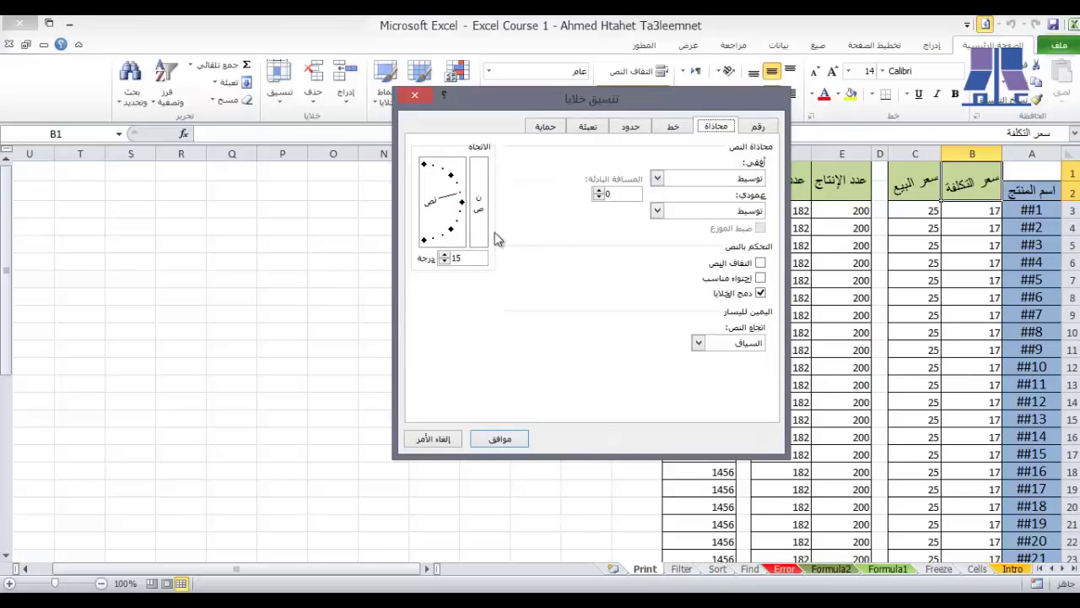
pyautogui.click(498, 438)
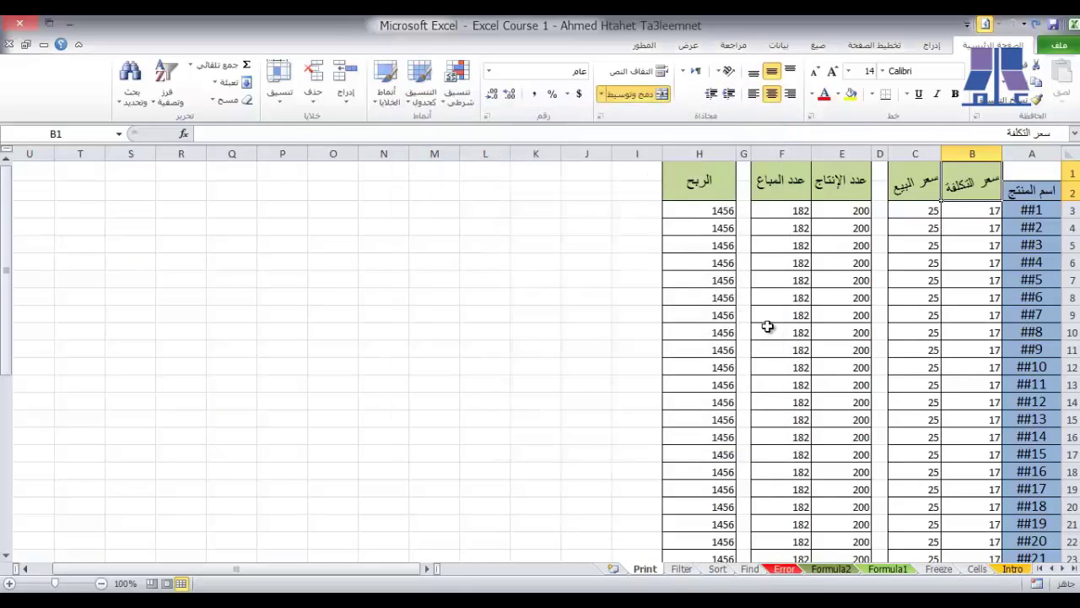
pyautogui.click(935, 228)
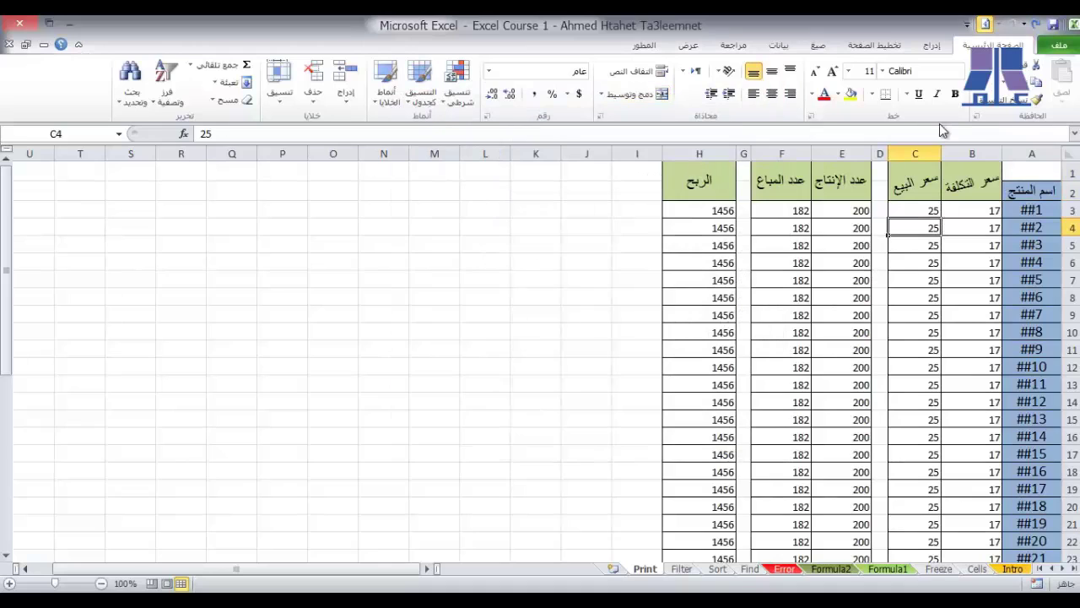
# Step: Try the Wide margin preset on the Print sheet, and set the page margins to Narrow
pyautogui.click(893, 46)
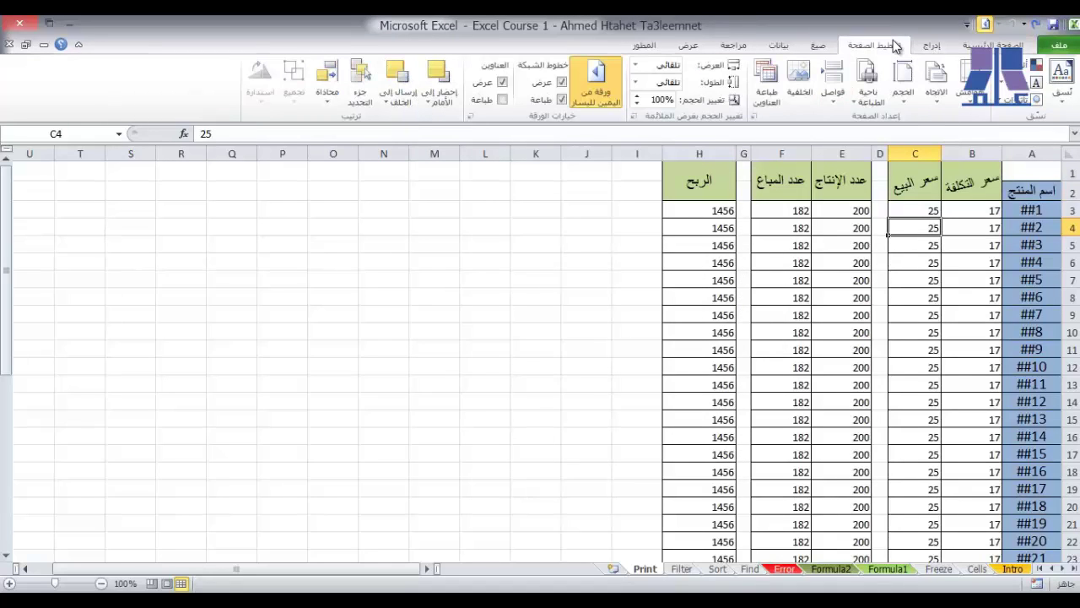
pyautogui.click(972, 89)
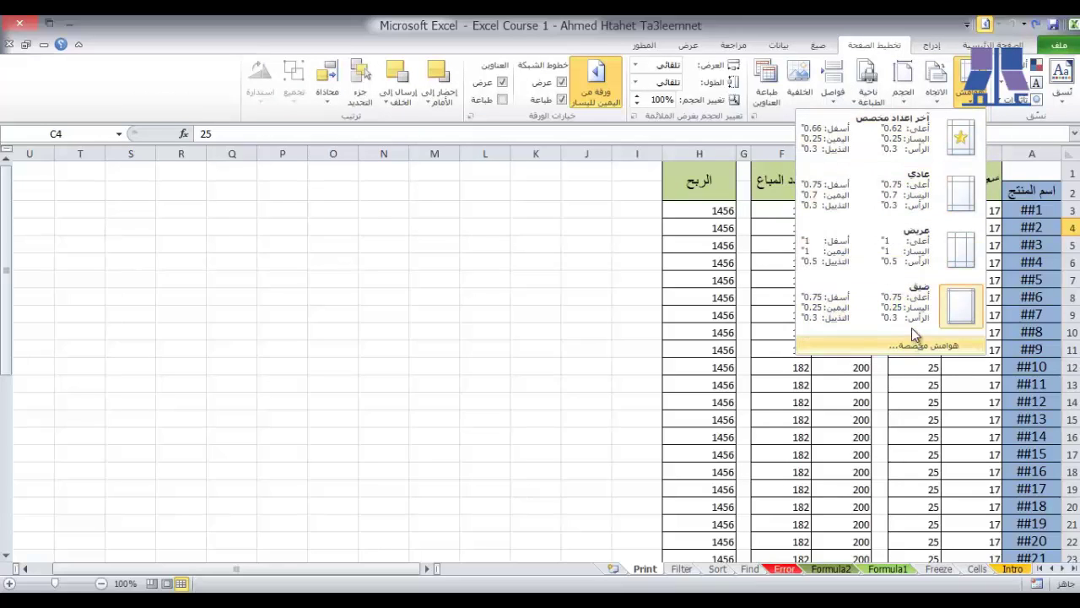
pyautogui.click(913, 244)
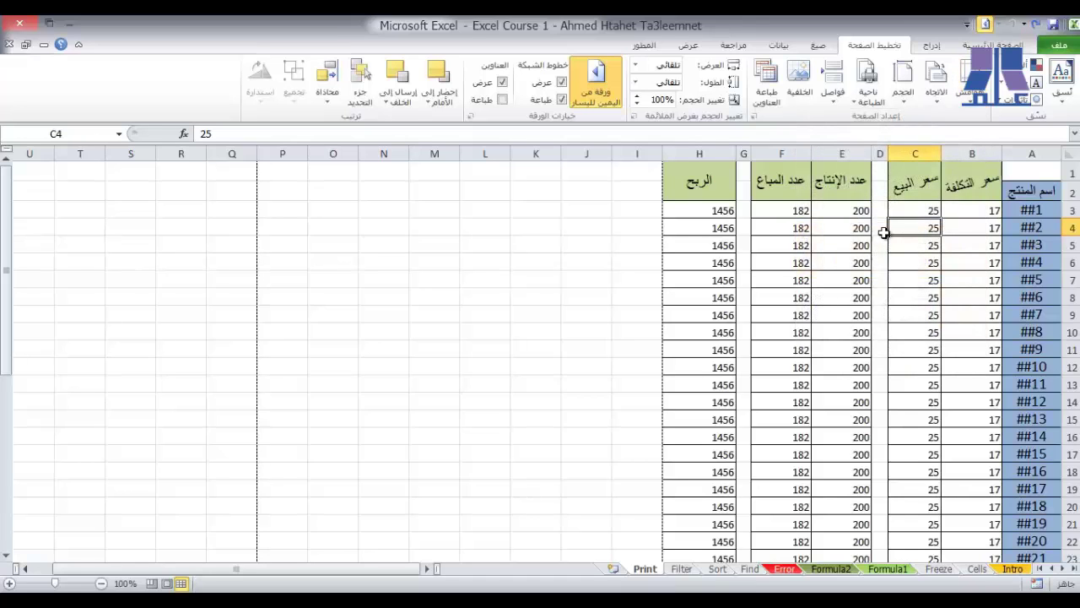
pyautogui.click(968, 80)
pyautogui.click(935, 297)
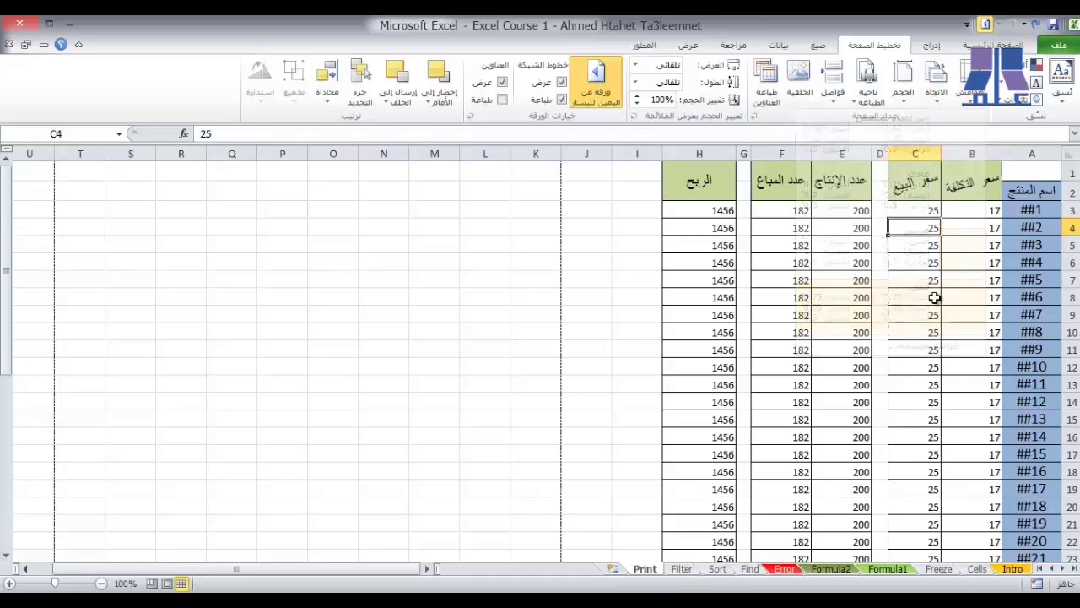
# Step: Review the sheet's custom margin settings and its print preview, and return to the worksheet
pyautogui.click(969, 80)
pyautogui.click(945, 344)
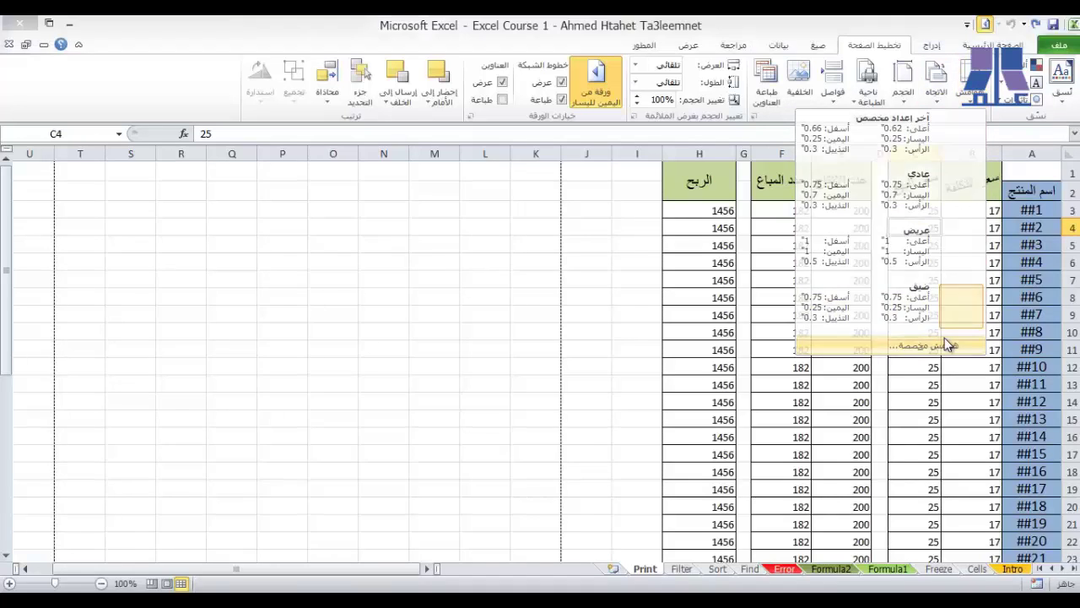
pyautogui.moveTo(650, 114); pyautogui.dragTo(402, 108)
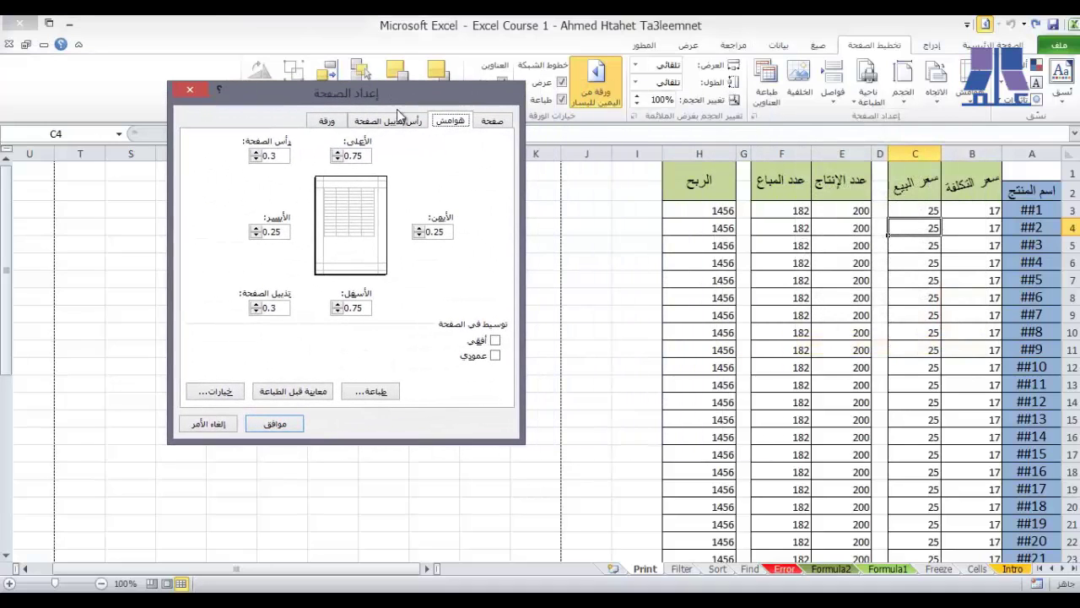
pyautogui.click(337, 159)
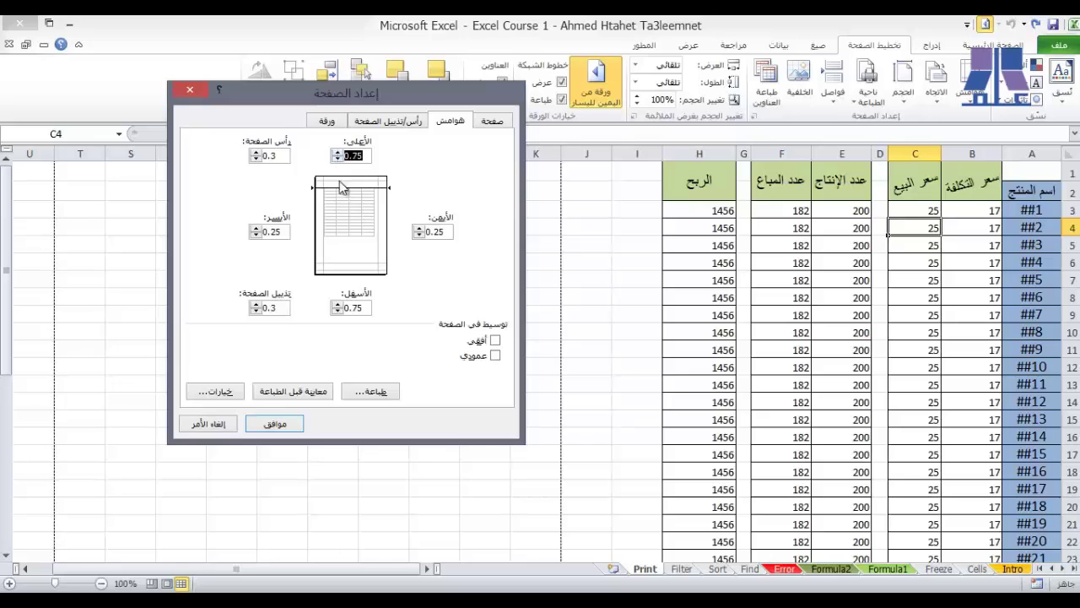
pyautogui.click(292, 391)
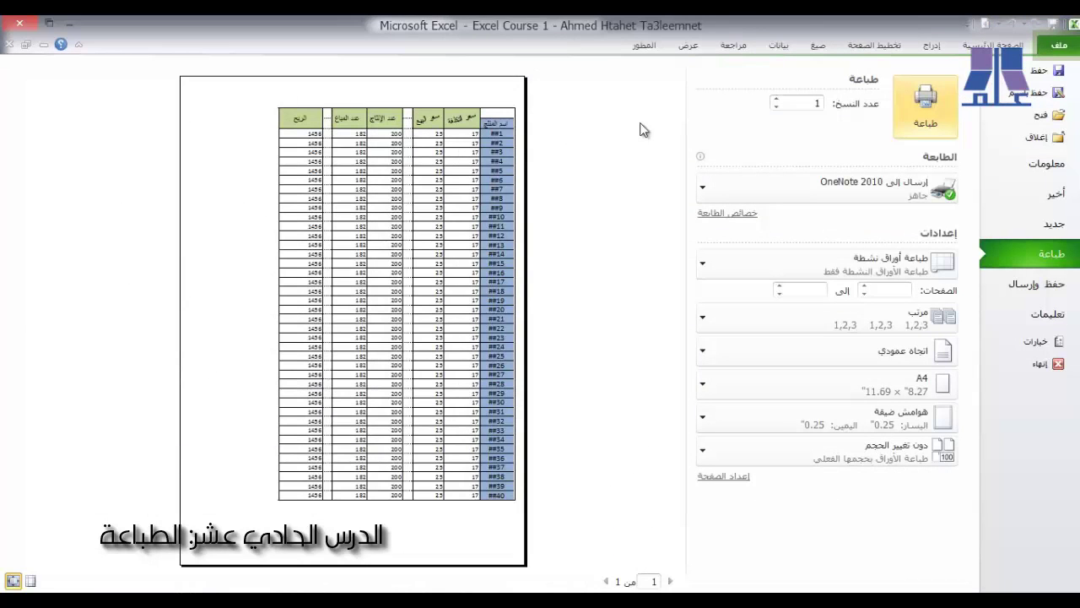
pyautogui.click(964, 48)
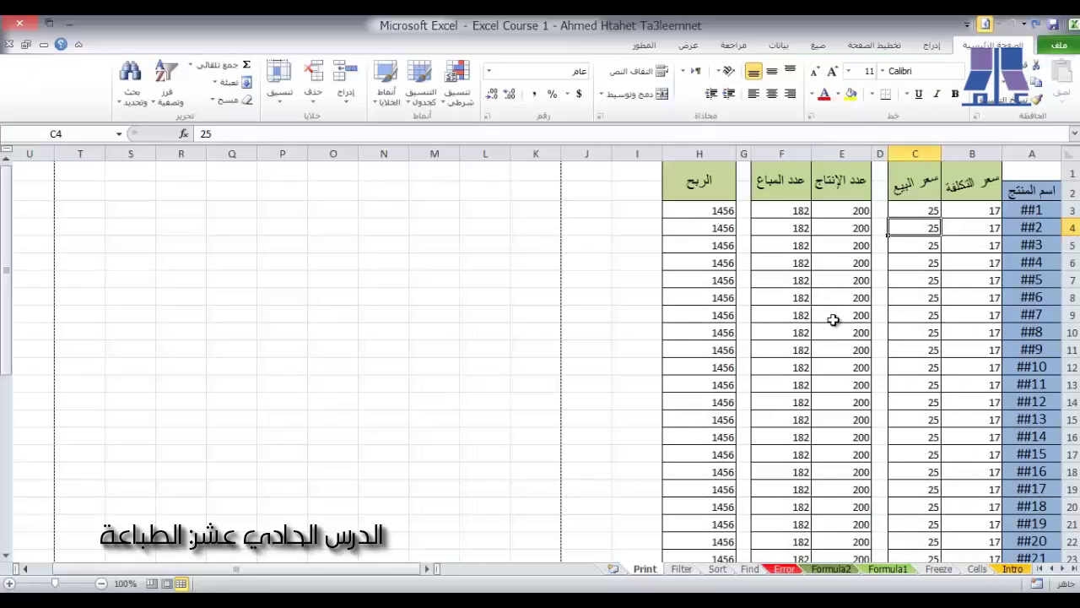
# Step: Examine the sheet's print area and page boundaries in Page Break Preview
pyautogui.click(688, 46)
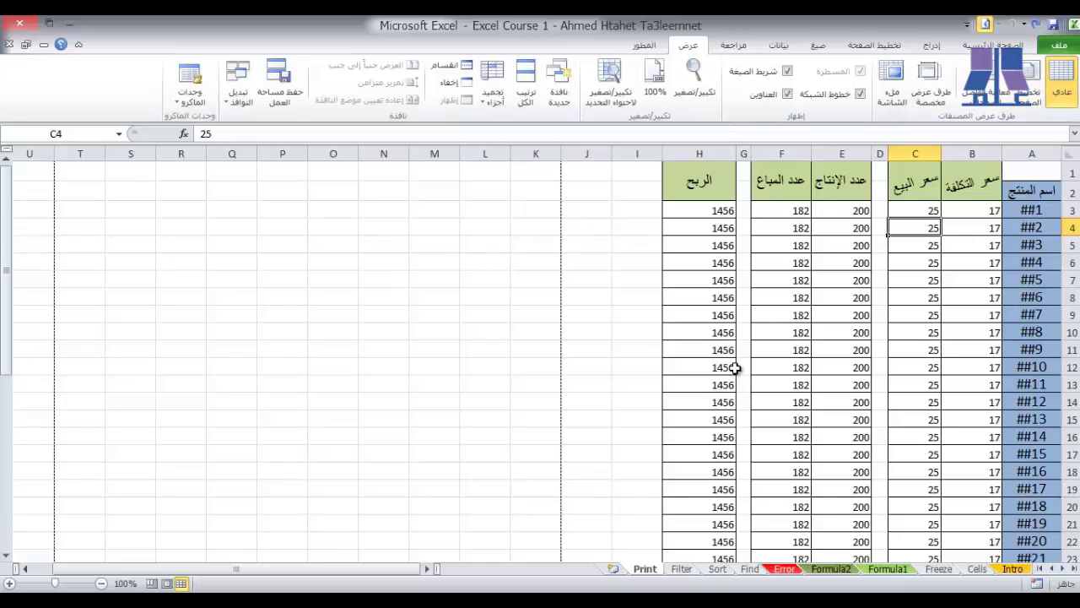
pyautogui.moveTo(602, 235); pyautogui.dragTo(144, 414)
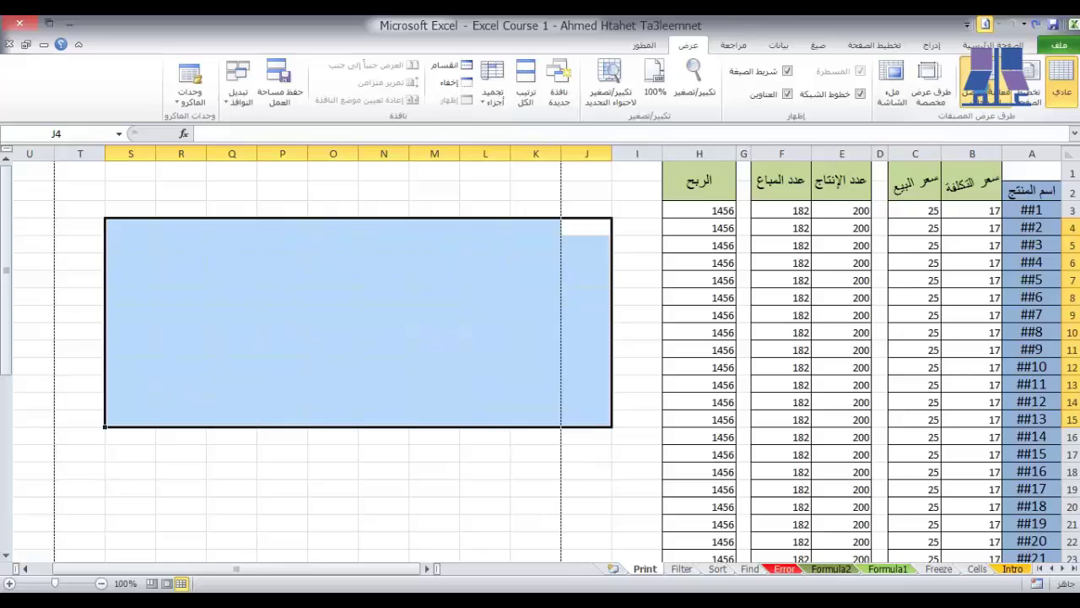
pyautogui.click(976, 88)
pyautogui.click(975, 245)
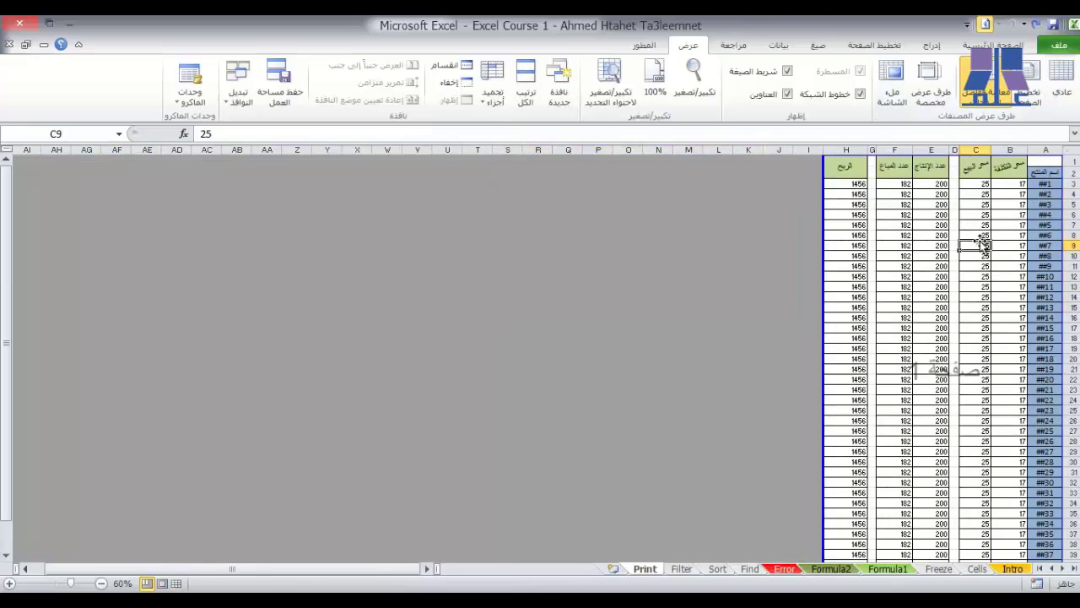
pyautogui.scroll(-4, 976, 228)
pyautogui.scroll(4, 954, 232)
pyautogui.scroll(-1, 979, 244)
pyautogui.scroll(-11, 978, 245)
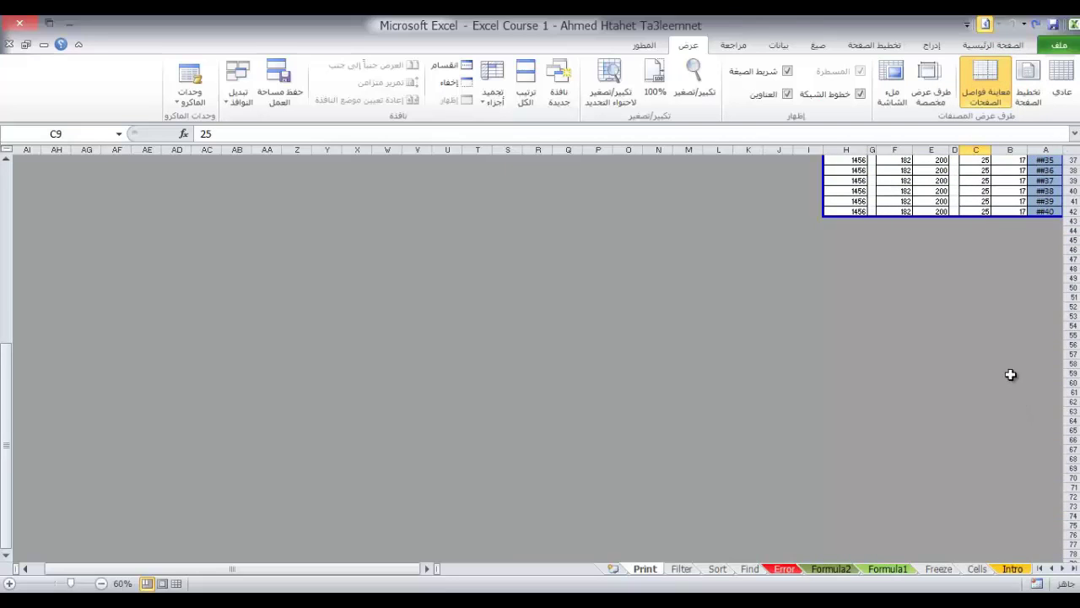
pyautogui.scroll(-11, 998, 368)
pyautogui.scroll(17, 962, 437)
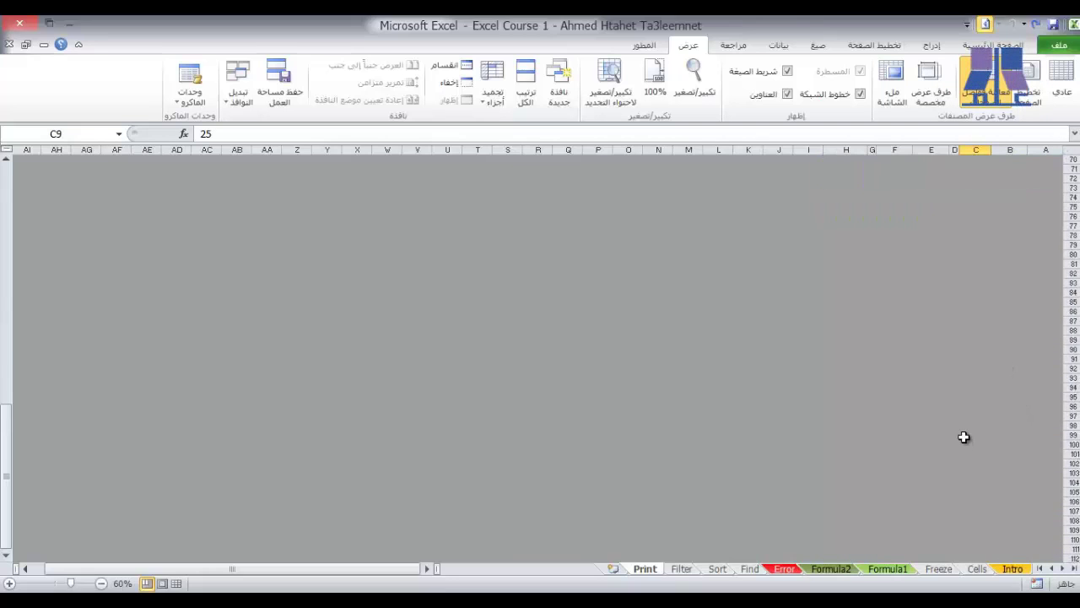
# Step: Switch the sheet to Page Layout view and open the page header's sections for editing
pyautogui.click(1025, 94)
pyautogui.scroll(-15, 470, 253)
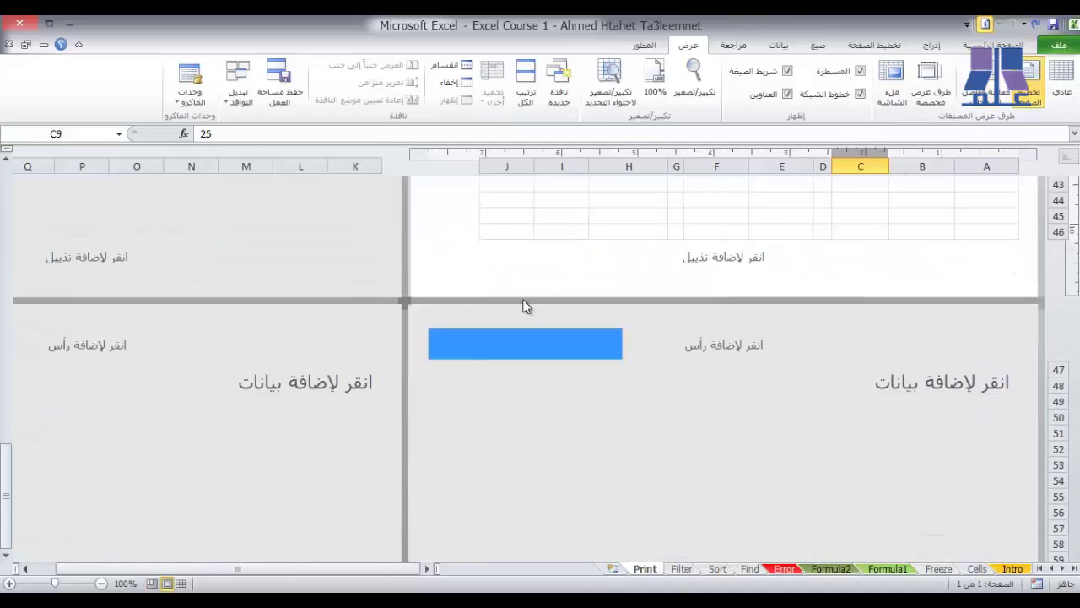
pyautogui.scroll(7, 584, 333)
pyautogui.scroll(7, 584, 341)
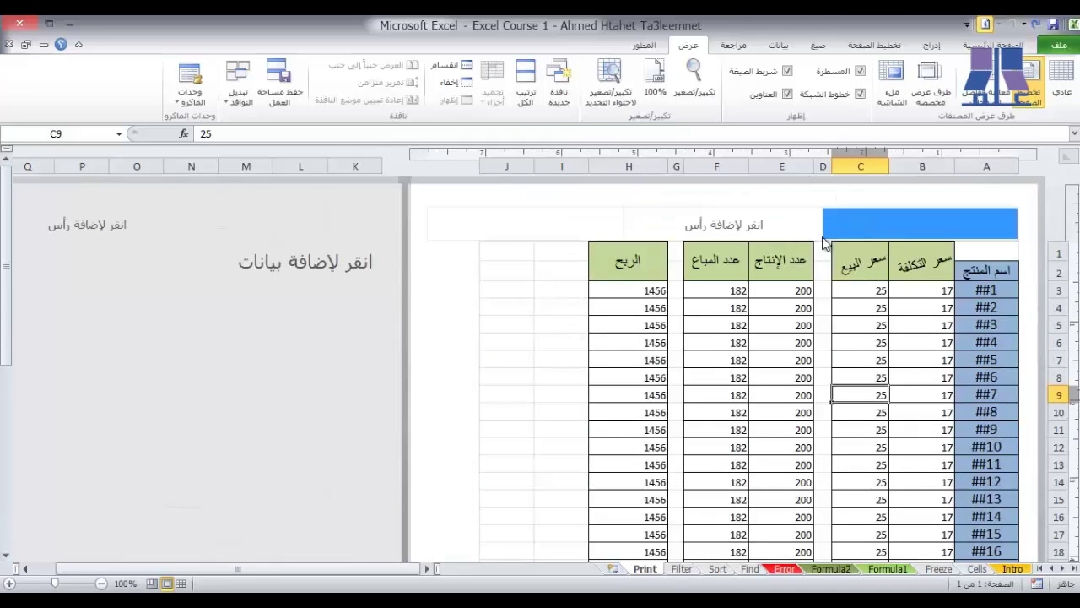
pyautogui.click(924, 218)
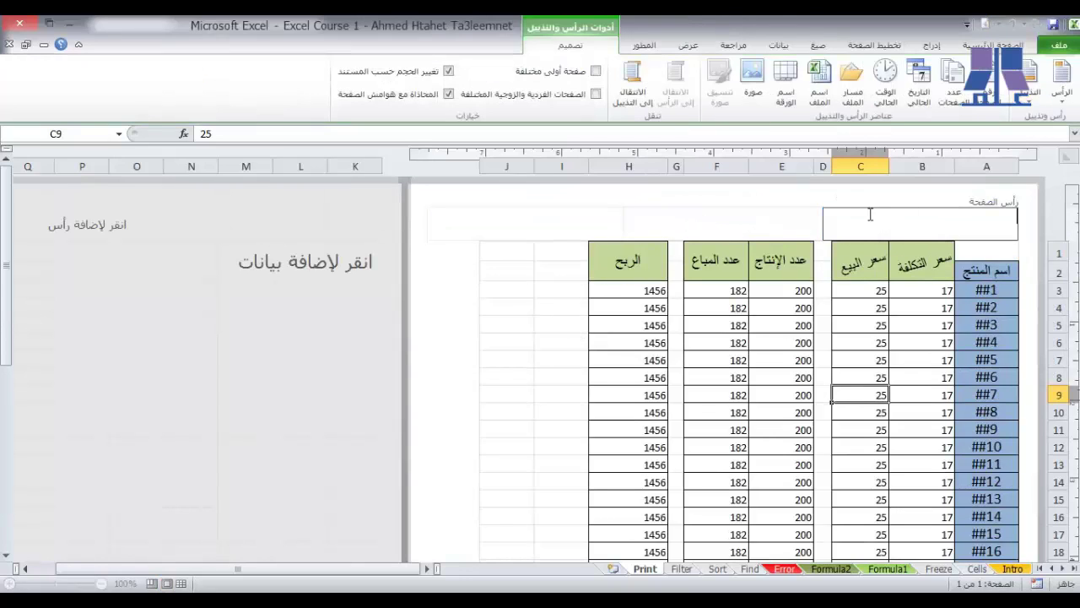
pyautogui.click(719, 221)
pyautogui.click(599, 221)
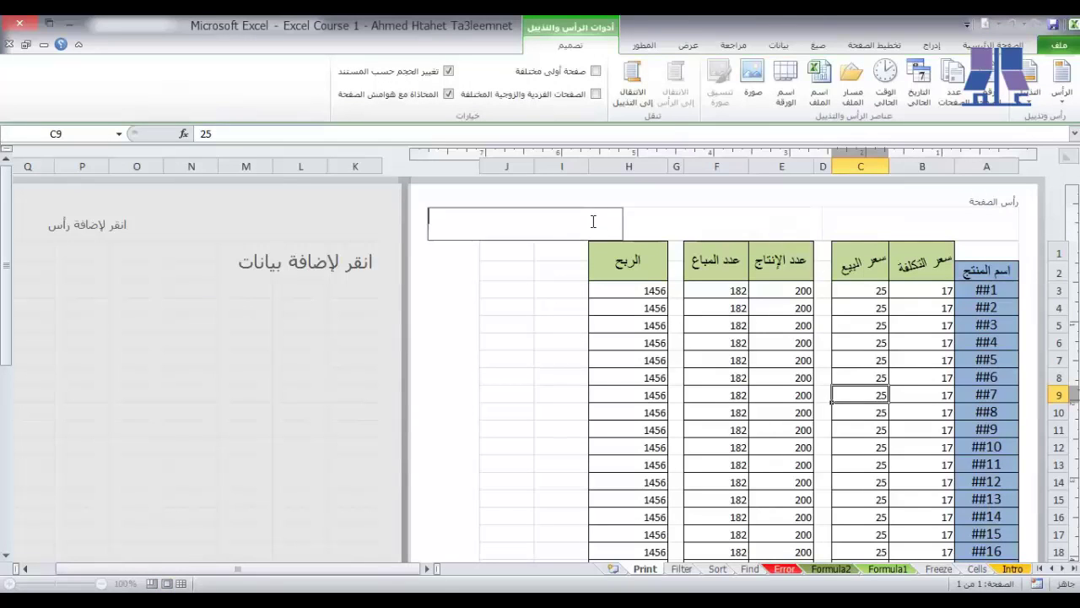
# Step: Enter "شركة المحمود" in the right header section and "الى السيد :" followed by a dotted line in the center section
pyautogui.click(958, 224)
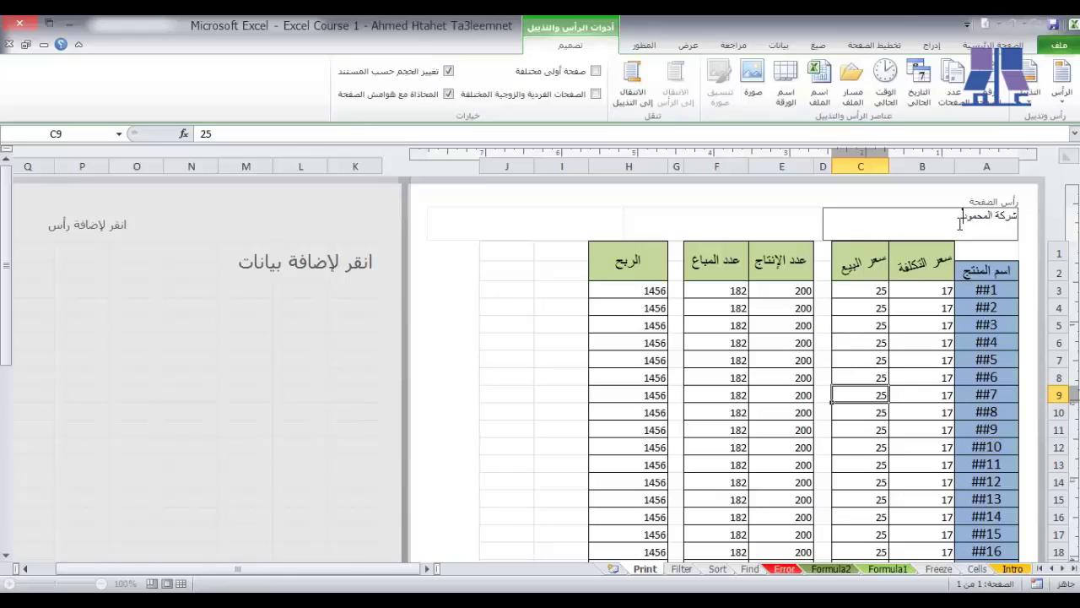
pyautogui.click(737, 216)
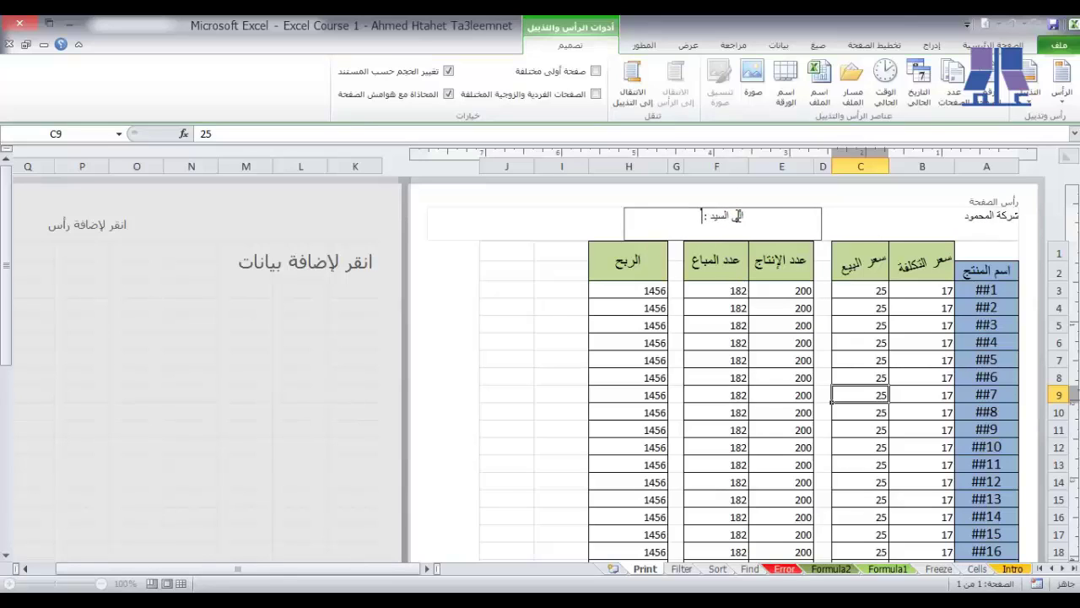
pyautogui.write('الى السيد : ........................................................')
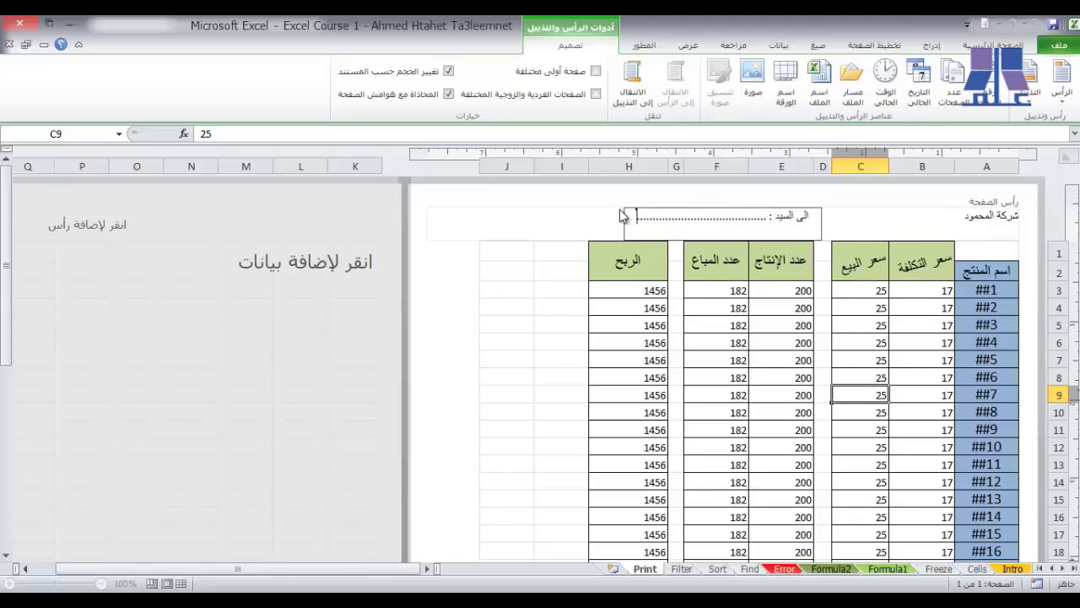
# Step: Insert the current date in the left header section and the current time in the left footer section
pyautogui.click(591, 214)
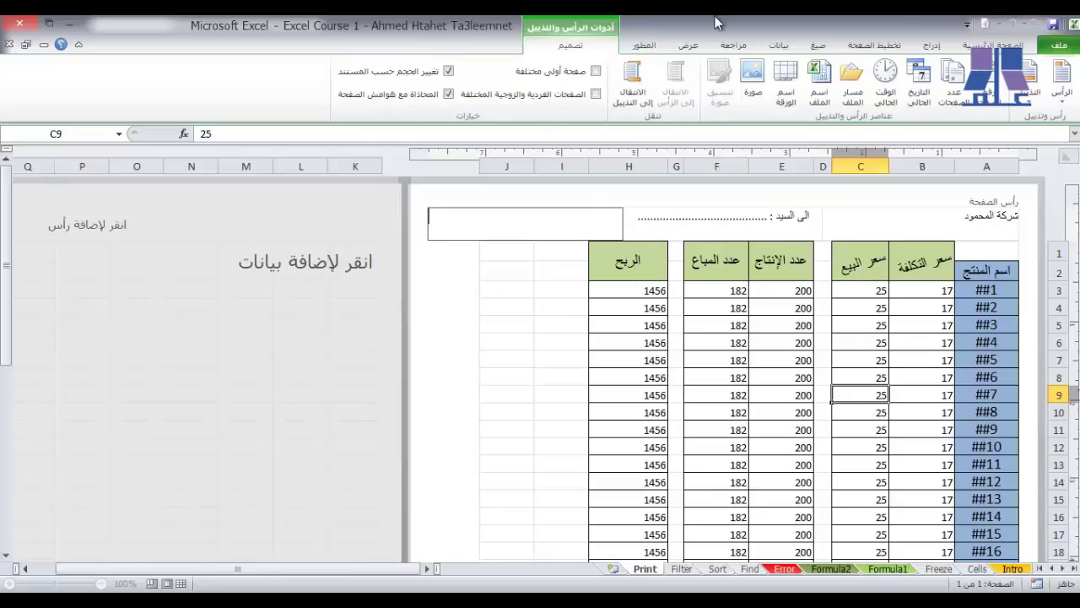
pyautogui.click(917, 97)
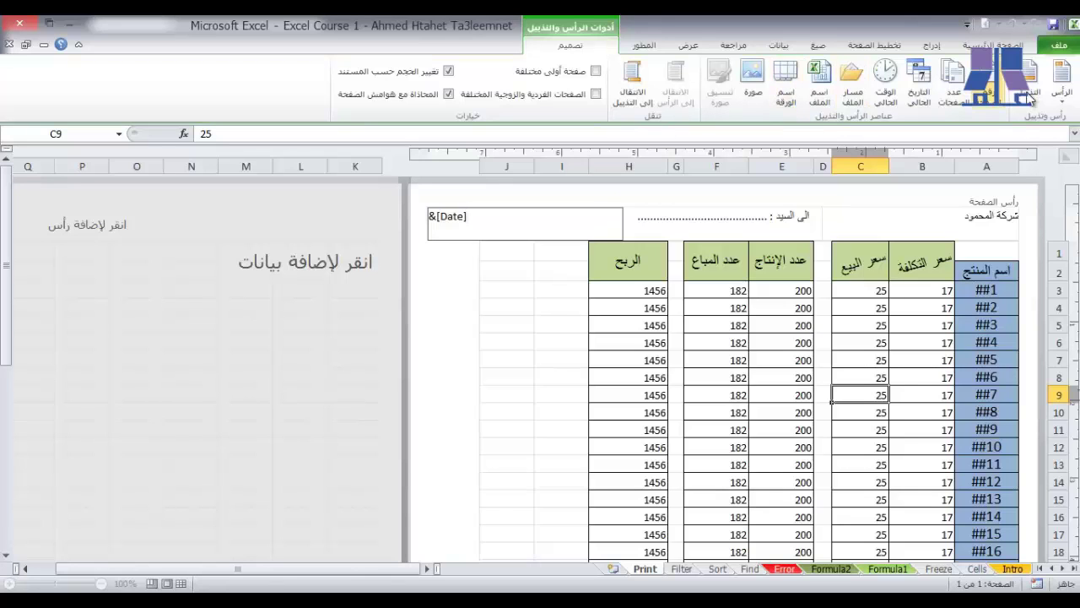
pyautogui.click(643, 95)
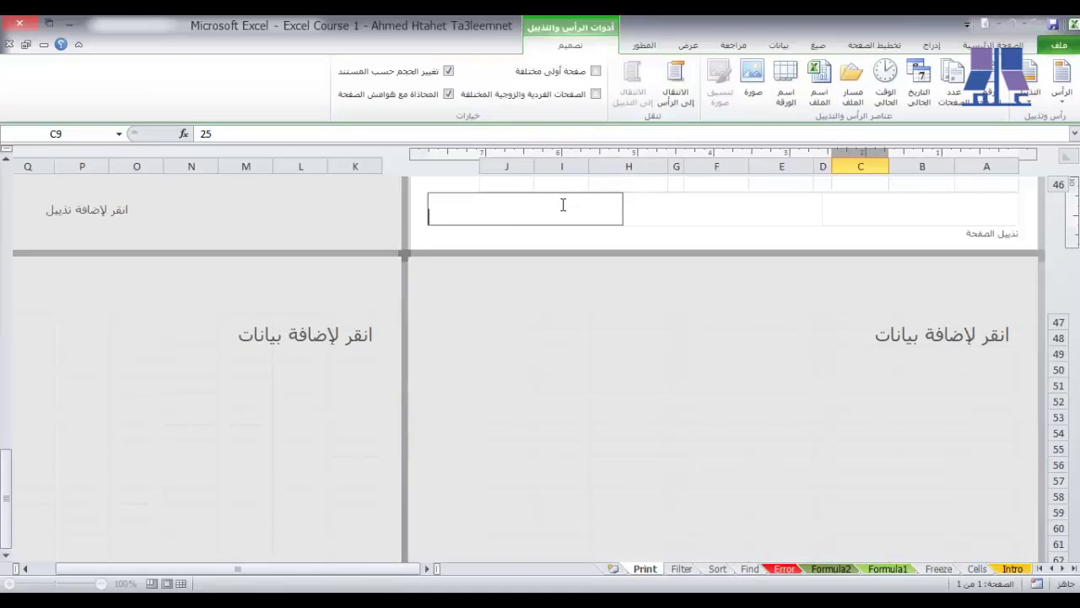
pyautogui.click(885, 84)
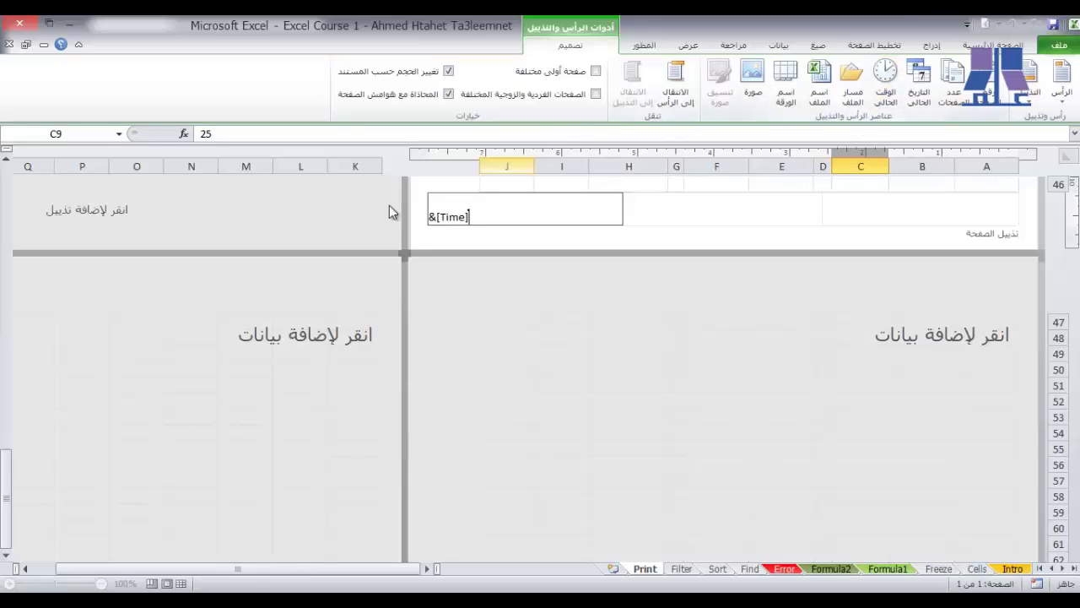
# Step: Insert the page number in the right footer section and review the page's header and footer
pyautogui.click(946, 200)
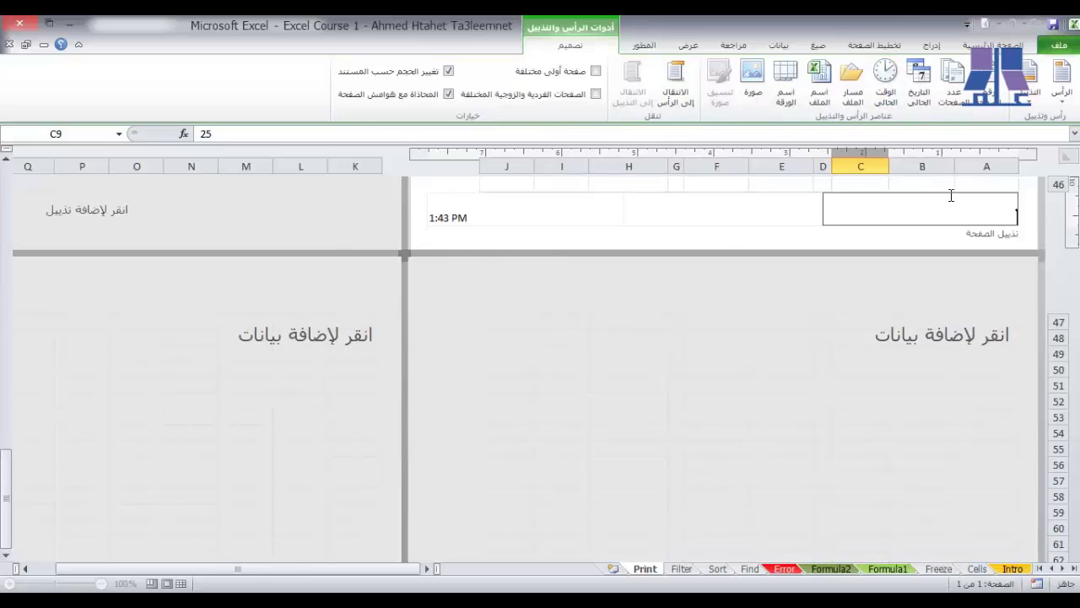
pyautogui.click(989, 94)
pyautogui.click(795, 237)
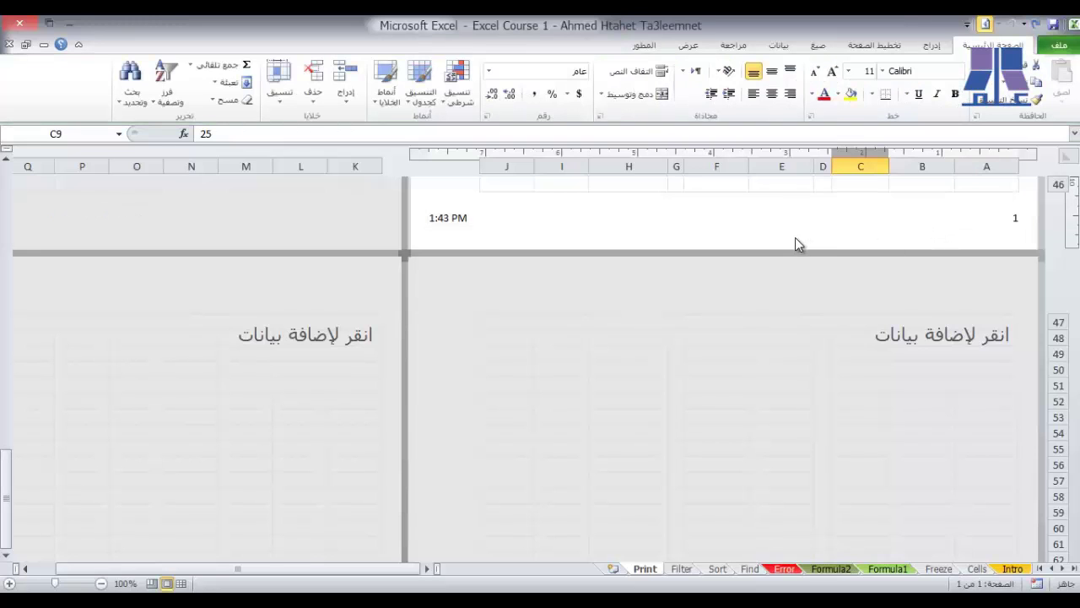
pyautogui.scroll(15, 795, 237)
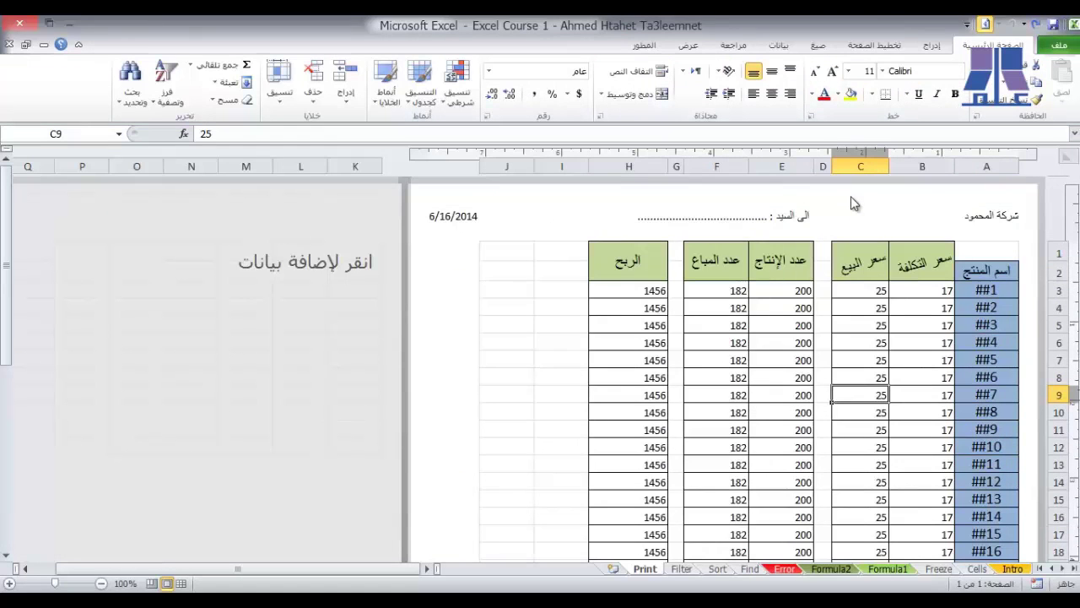
pyautogui.scroll(-12, 852, 202)
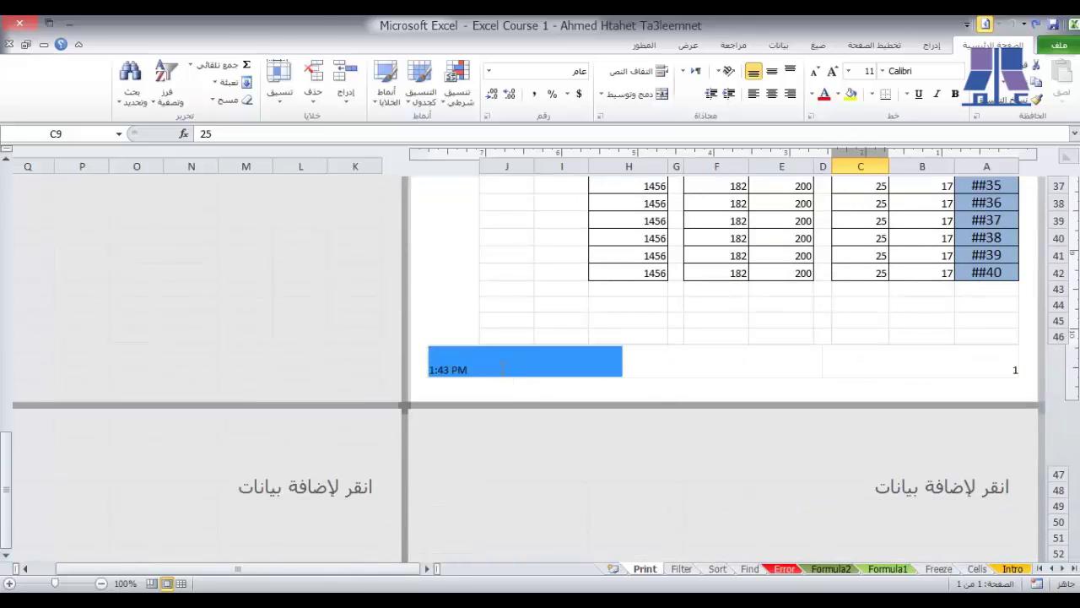
pyautogui.click(503, 369)
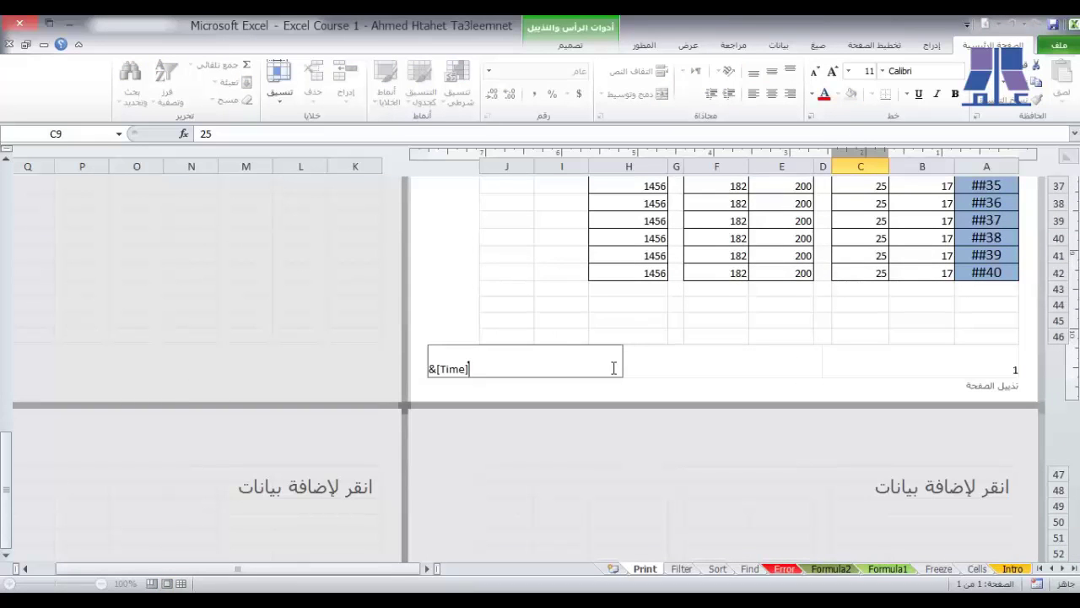
pyautogui.click(717, 367)
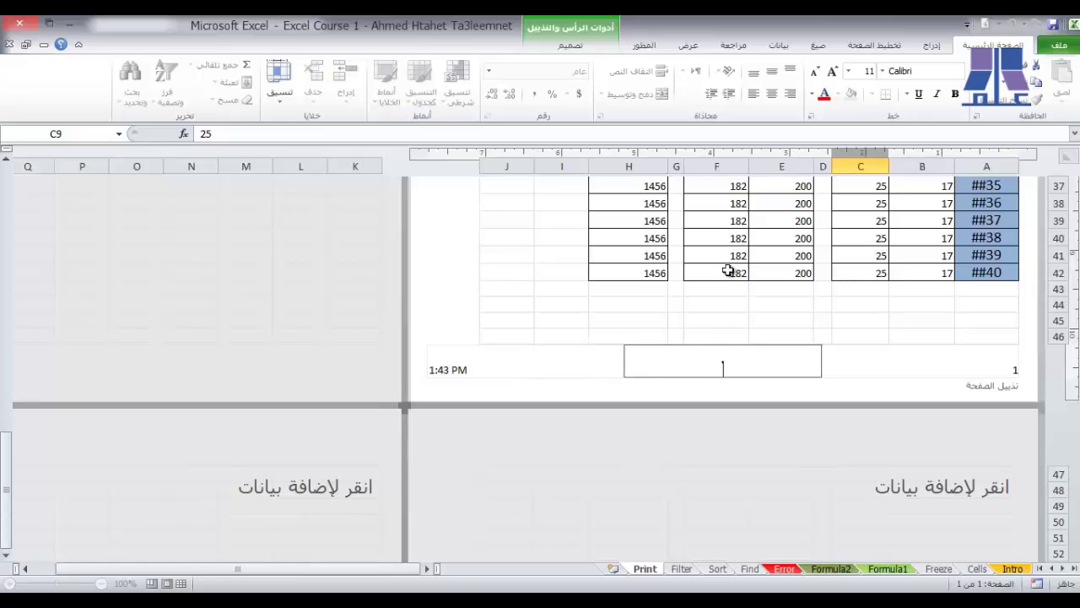
pyautogui.click(568, 46)
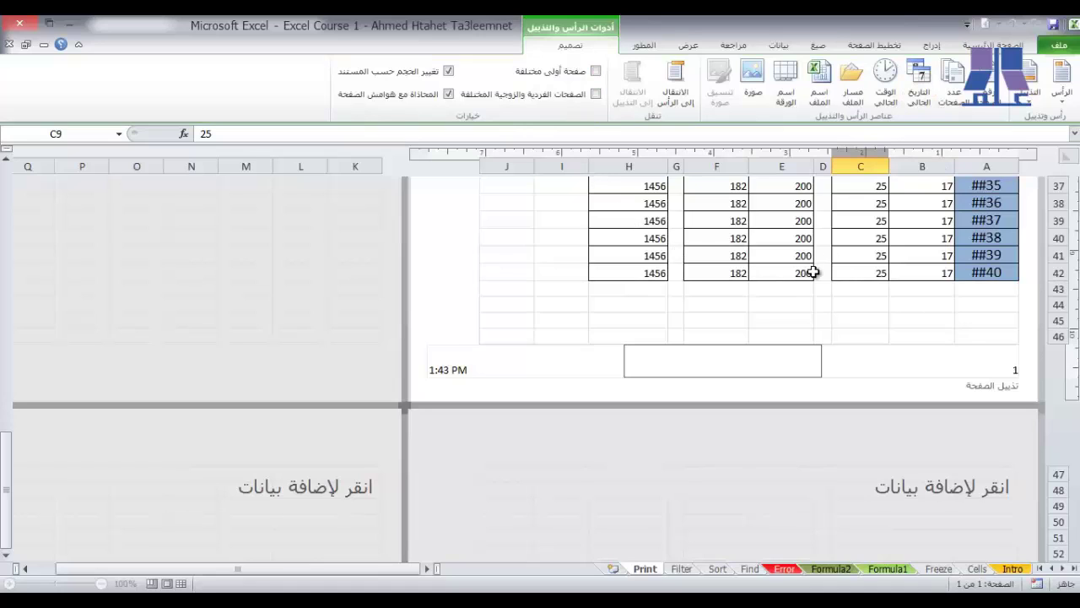
pyautogui.click(754, 98)
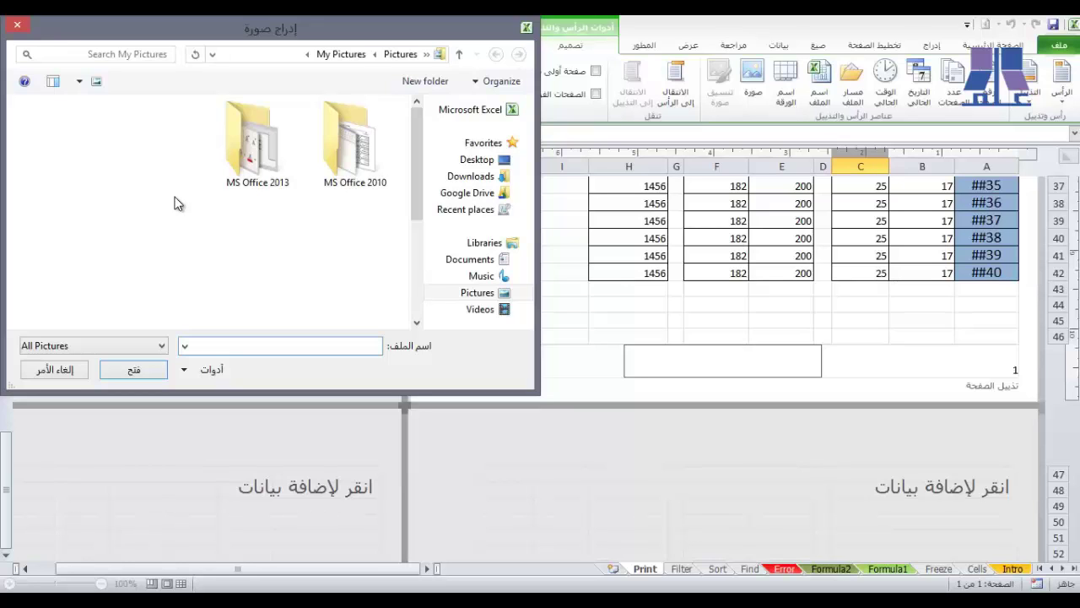
pyautogui.click(16, 28)
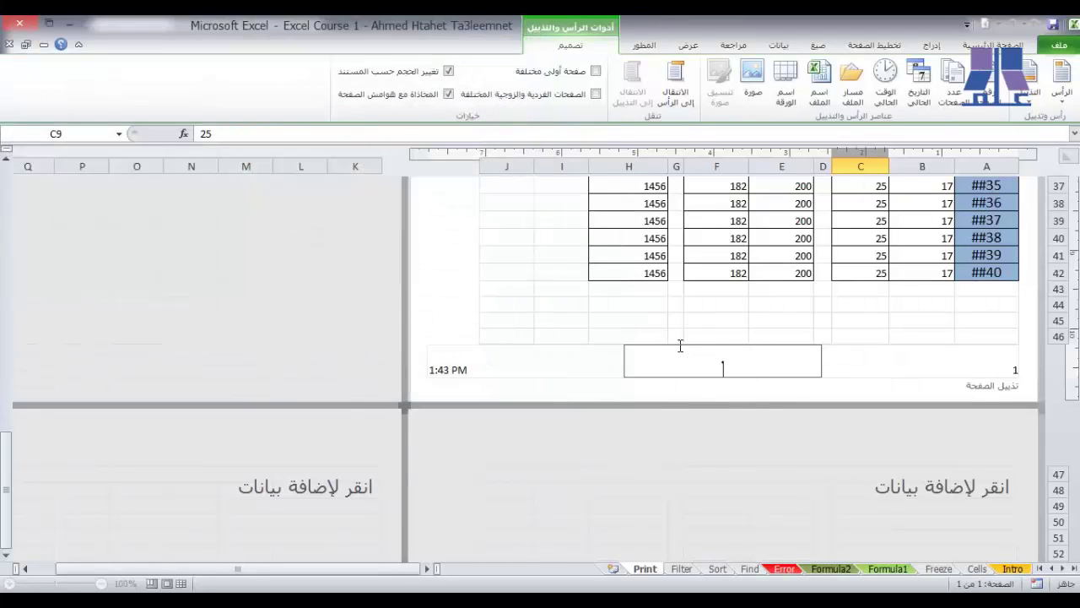
pyautogui.press('Escape')
# Step: Review the header and footer, then set the page orientation to landscape in the print settings
pyautogui.scroll(7, 810, 278)
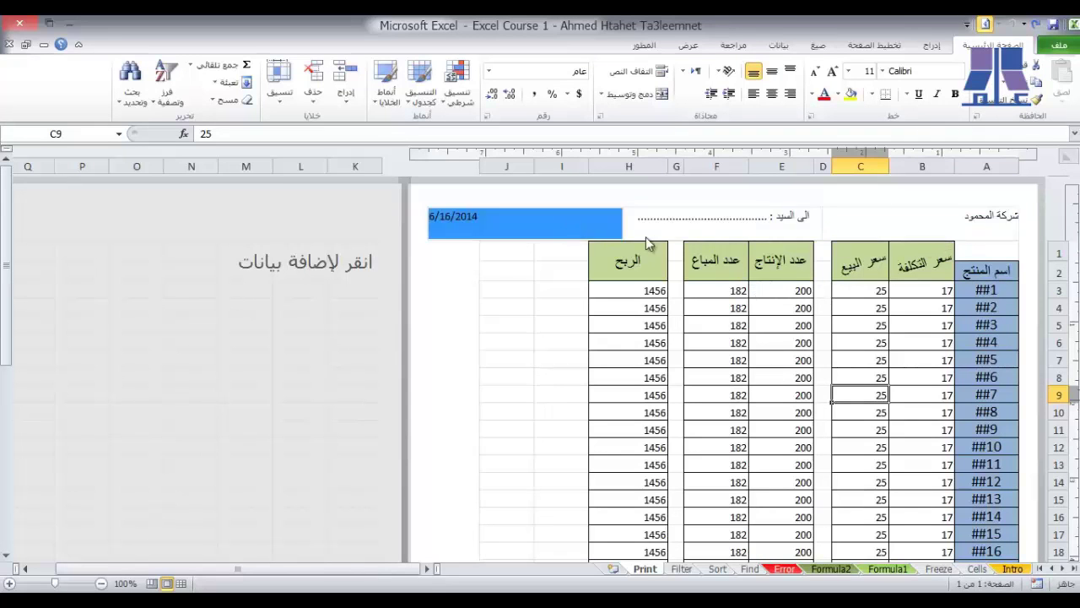
pyautogui.scroll(-10, 649, 245)
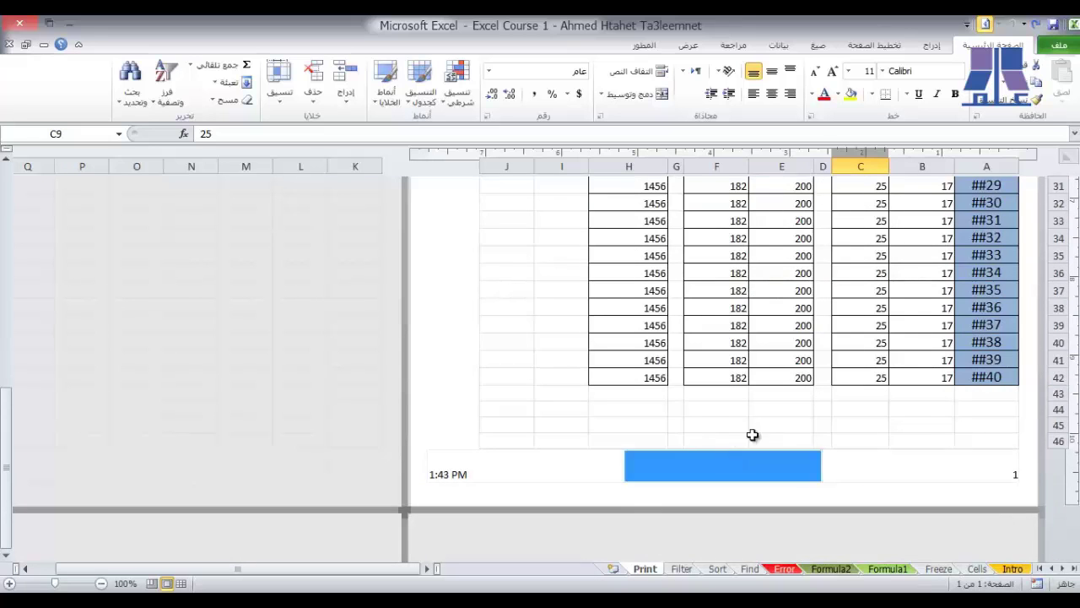
pyautogui.scroll(10, 940, 380)
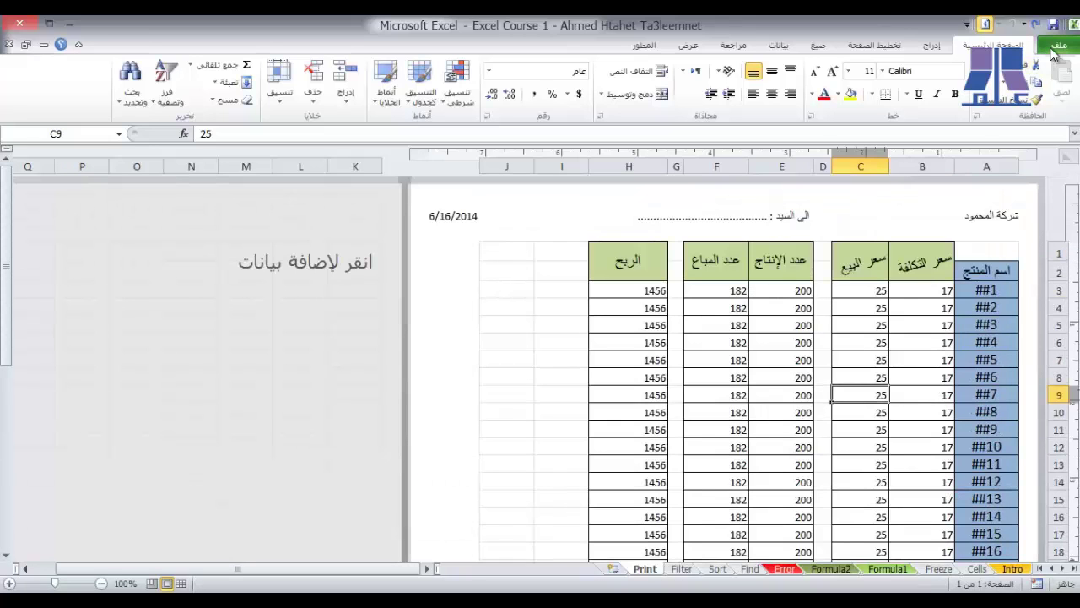
pyautogui.click(1052, 51)
pyautogui.click(1046, 254)
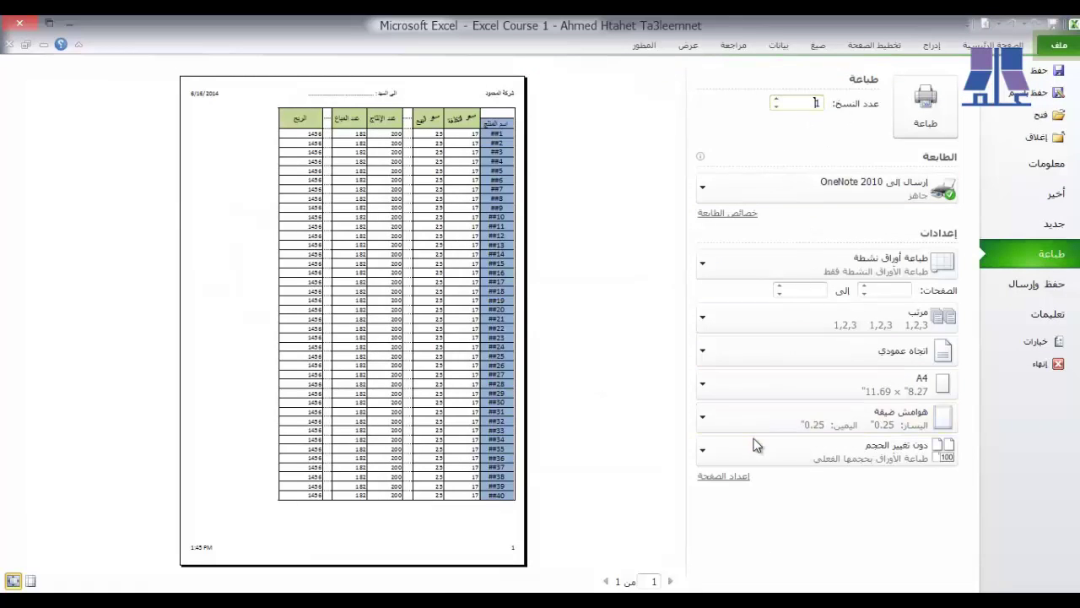
pyautogui.click(726, 349)
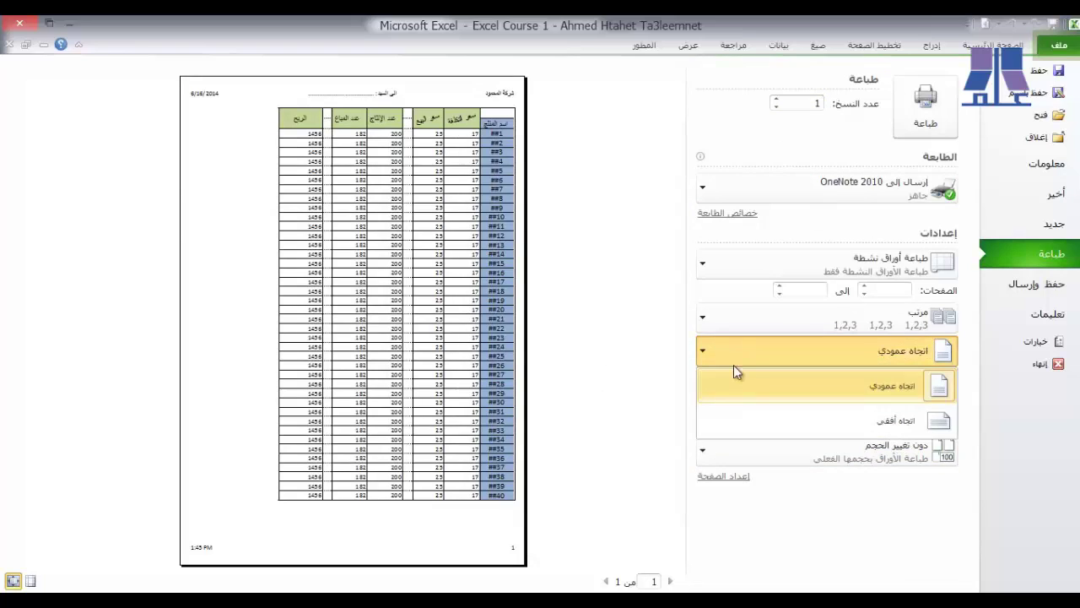
pyautogui.click(761, 412)
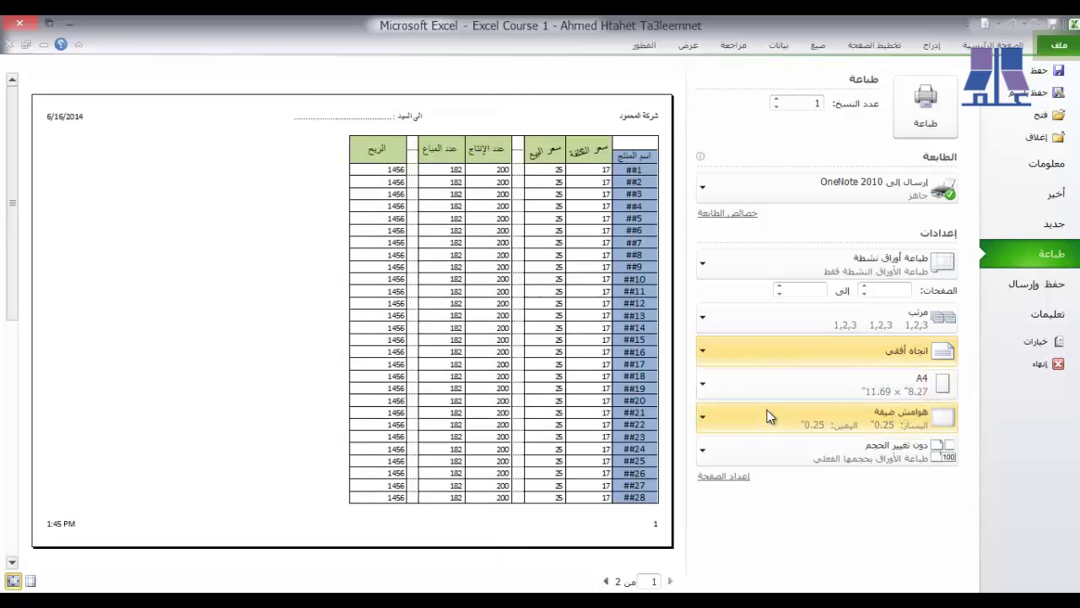
pyautogui.click(771, 356)
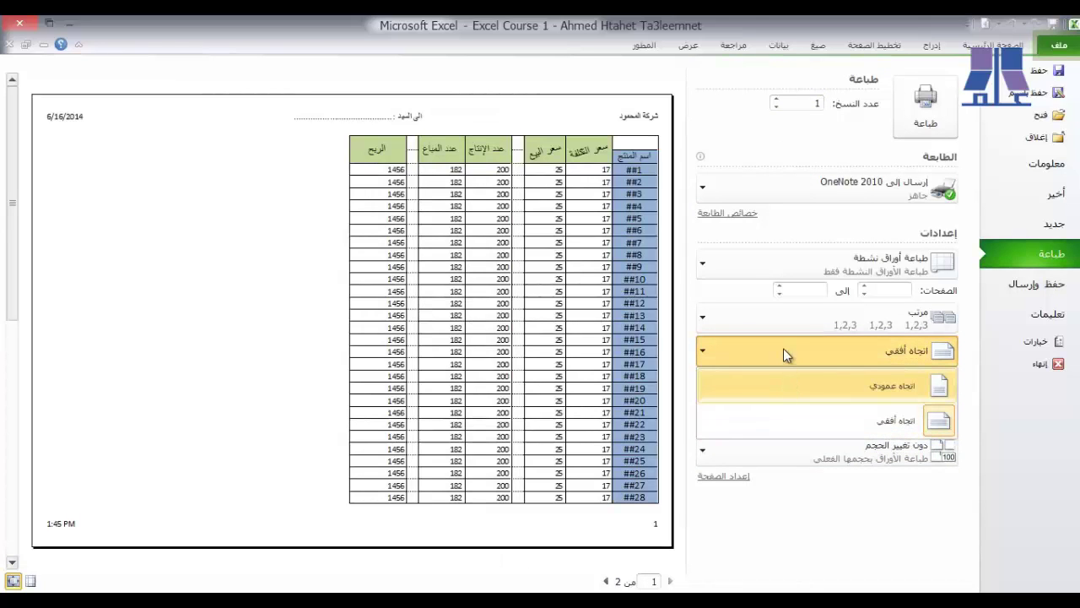
pyautogui.click(783, 350)
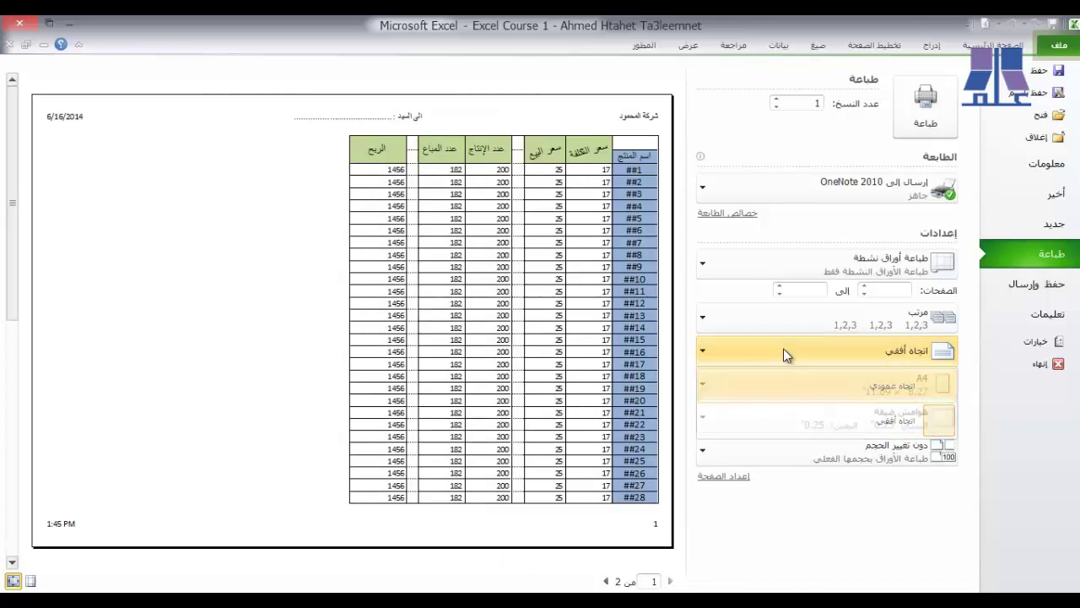
# Step: Show the margin guides in the print preview, reduce the header, top and bottom margins by hand, and send the sheet to print
pyautogui.click(32, 580)
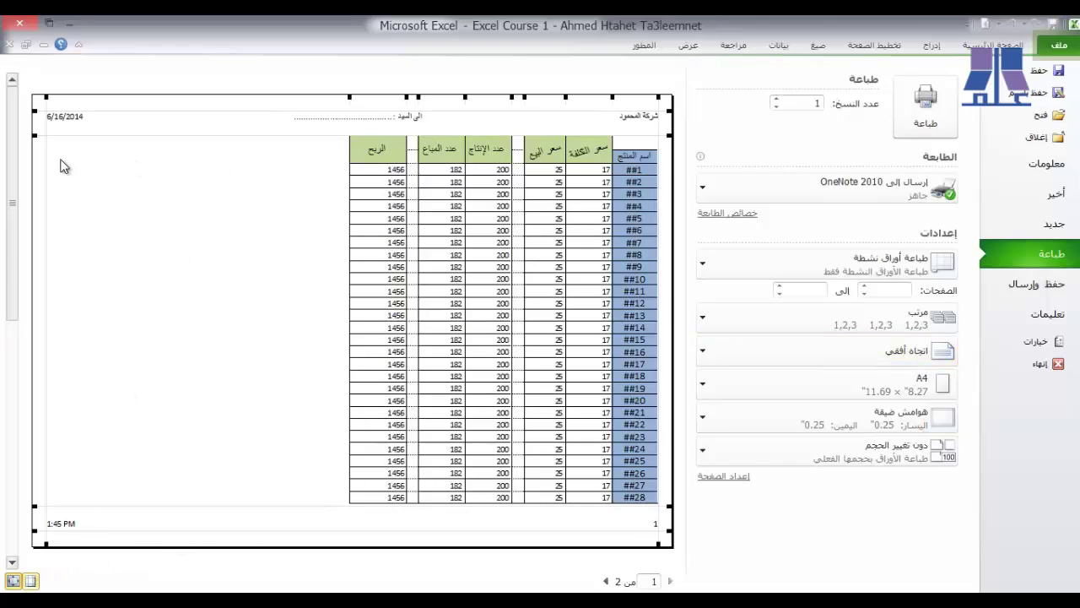
pyautogui.moveTo(35, 110); pyautogui.dragTo(32, 119)
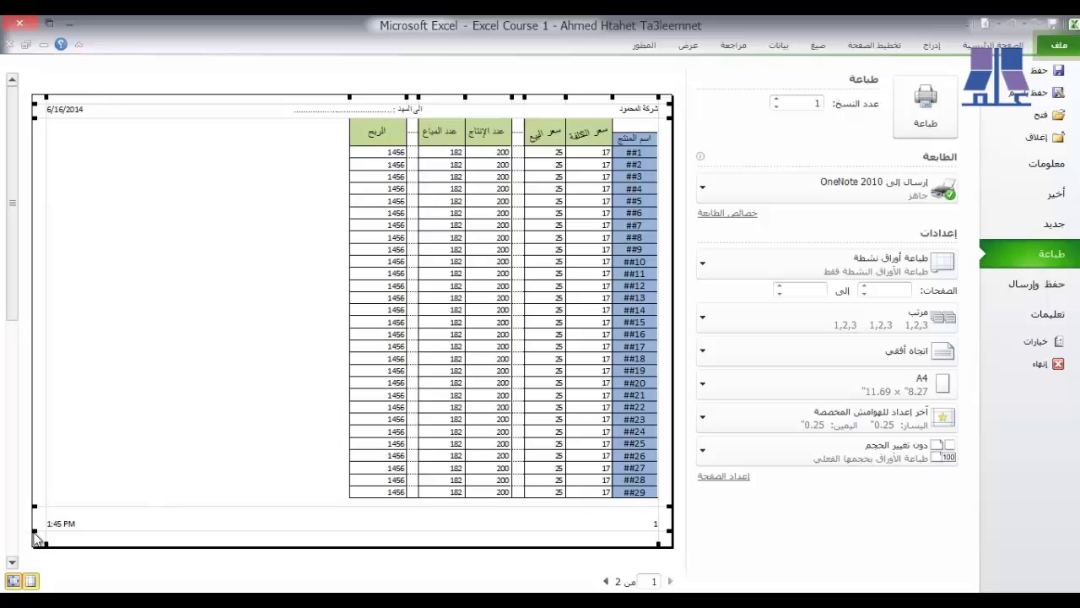
pyautogui.moveTo(37, 536)
pyautogui.mouseDown()
pyautogui.moveTo(35, 514)
pyautogui.moveTo(35, 524)
pyautogui.mouseUp()
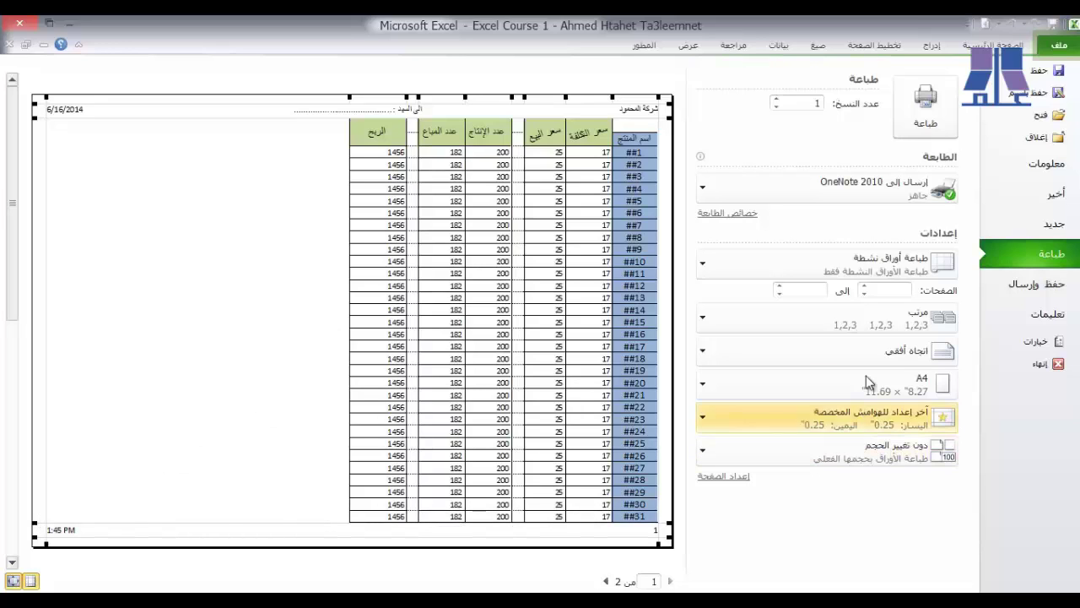
pyautogui.click(926, 125)
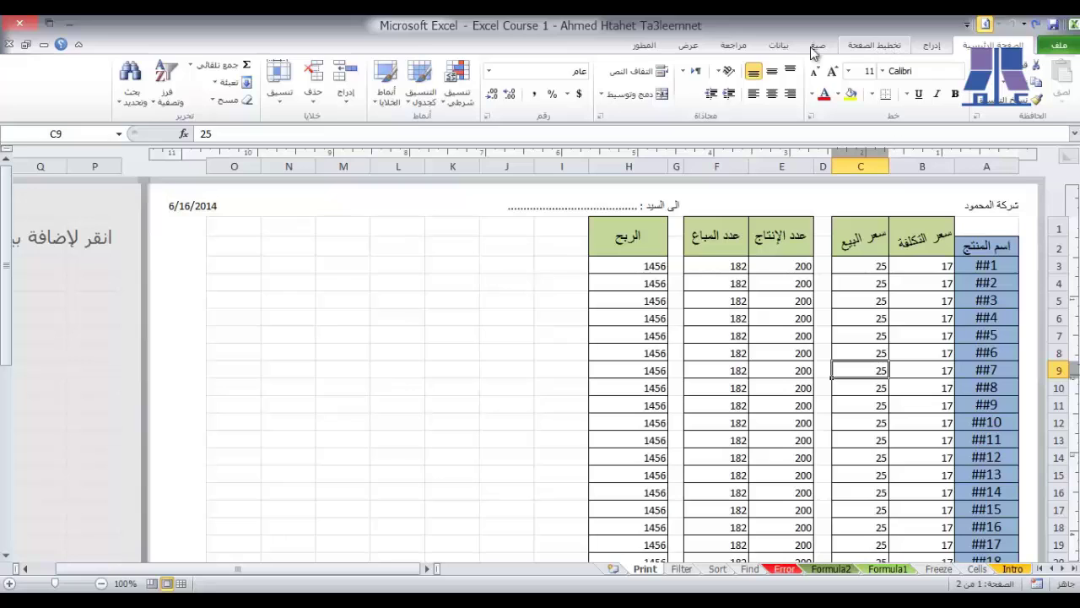
# Step: Examine the page orientation and paper size options, including the additional sizes in Page Setup, without changing them
pyautogui.click(886, 47)
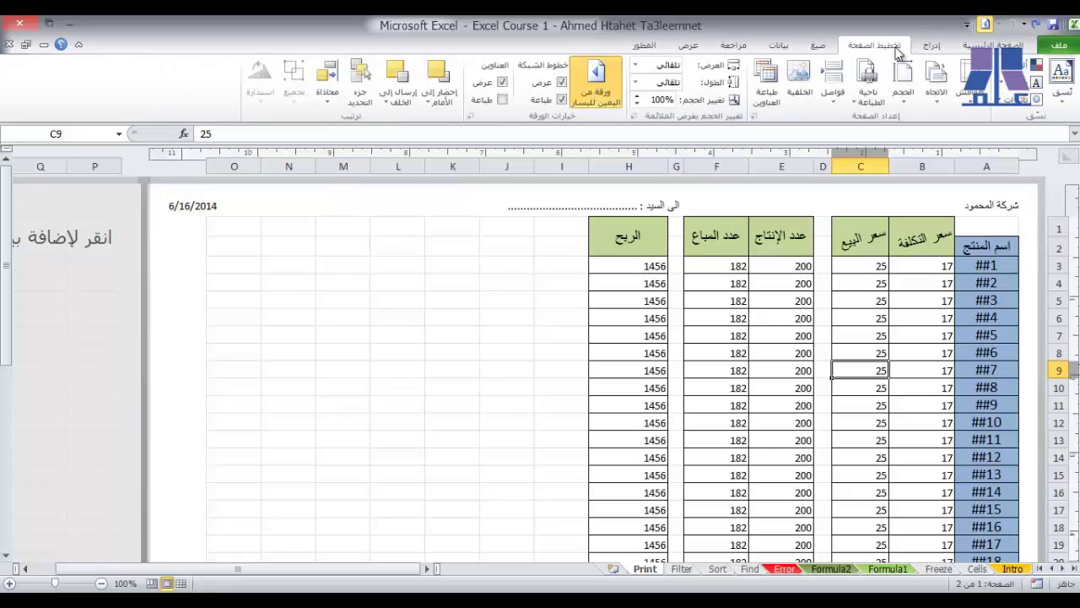
pyautogui.click(936, 75)
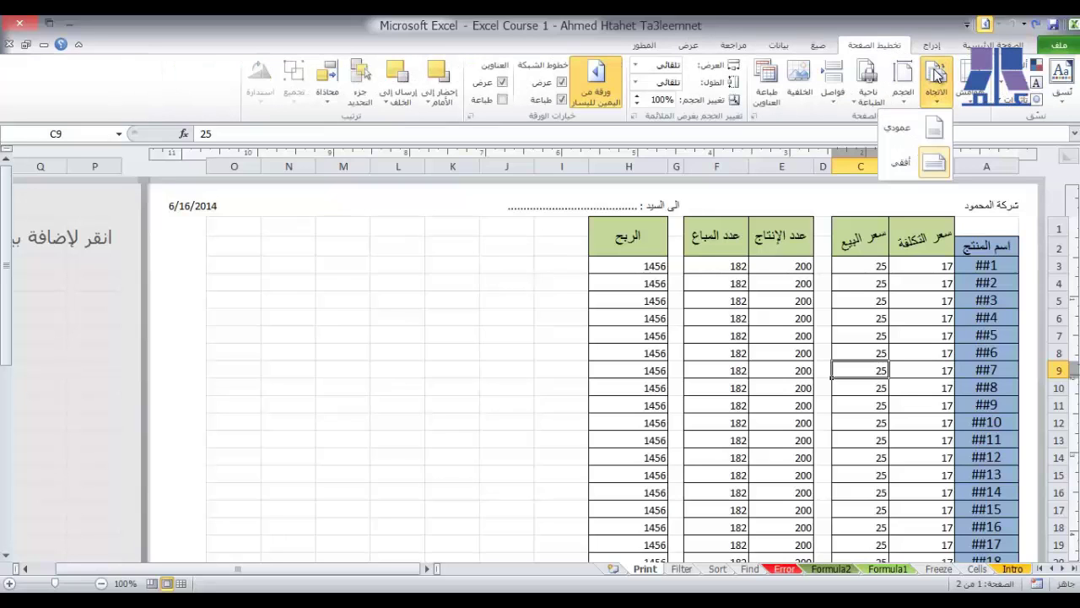
pyautogui.click(902, 94)
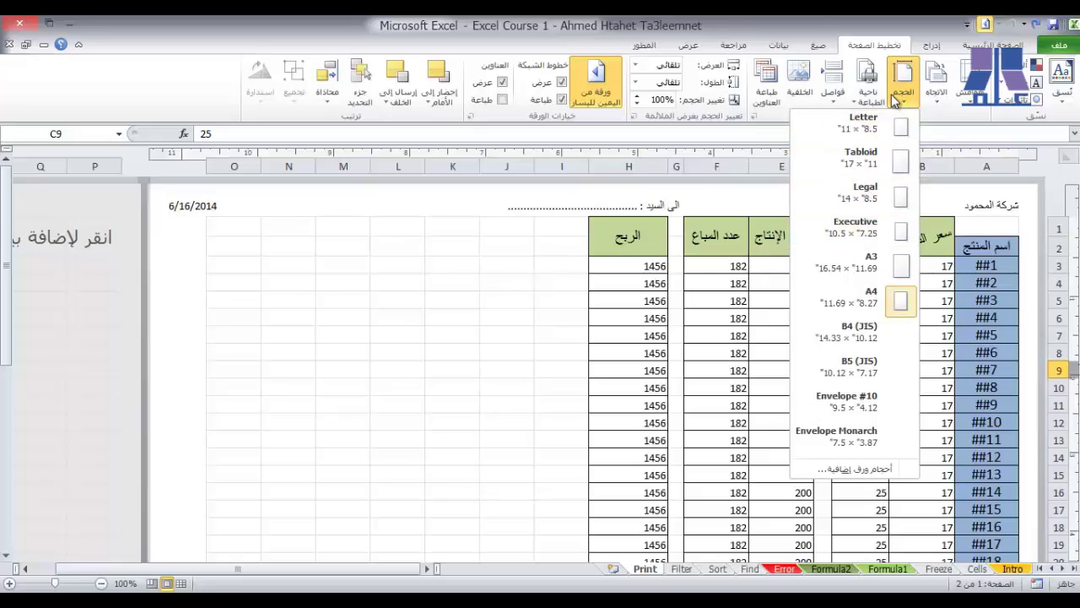
pyautogui.click(898, 96)
pyautogui.click(897, 95)
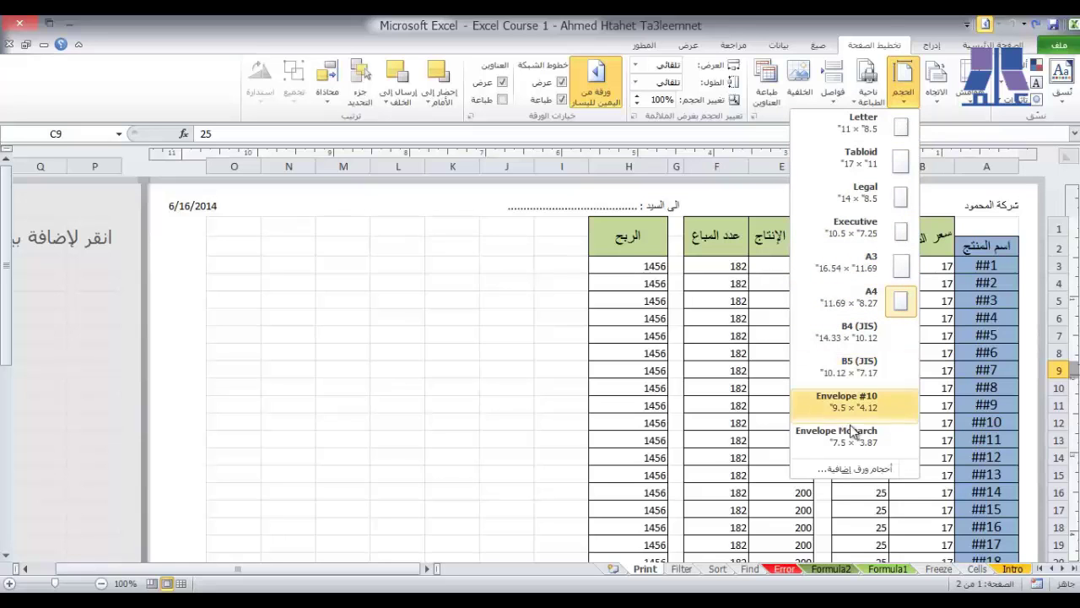
pyautogui.click(863, 468)
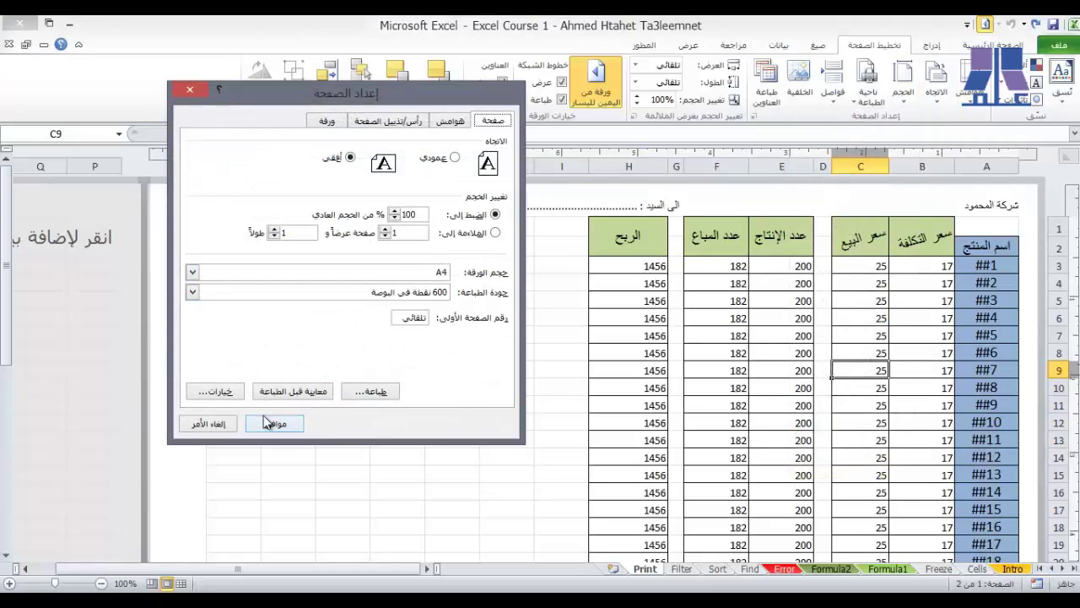
pyautogui.click(210, 423)
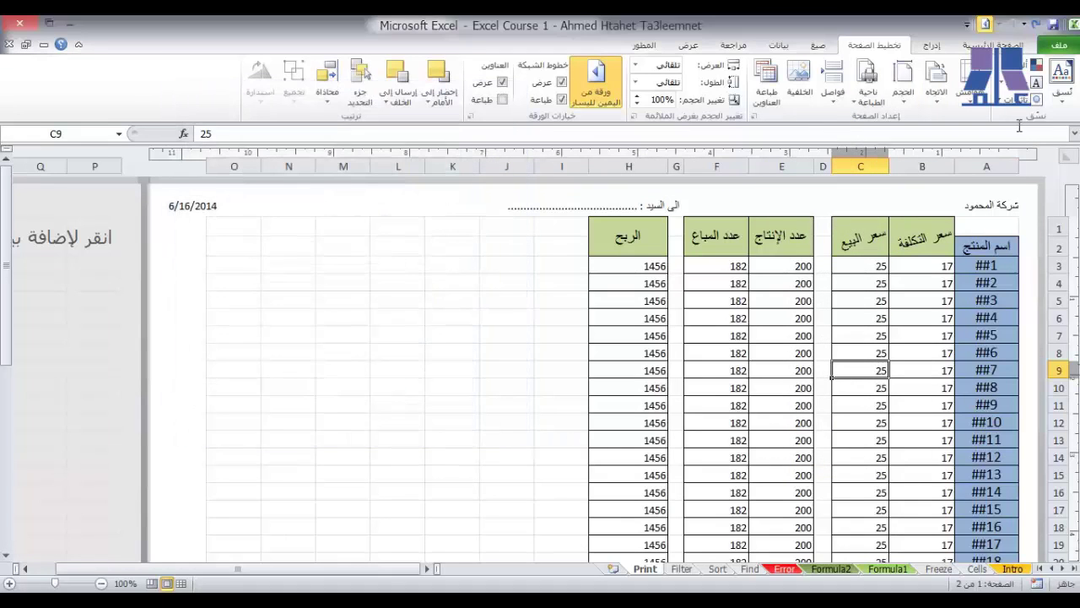
# Step: Print one copy of the active sheet with the OneNote 2010 printer
pyautogui.click(1059, 44)
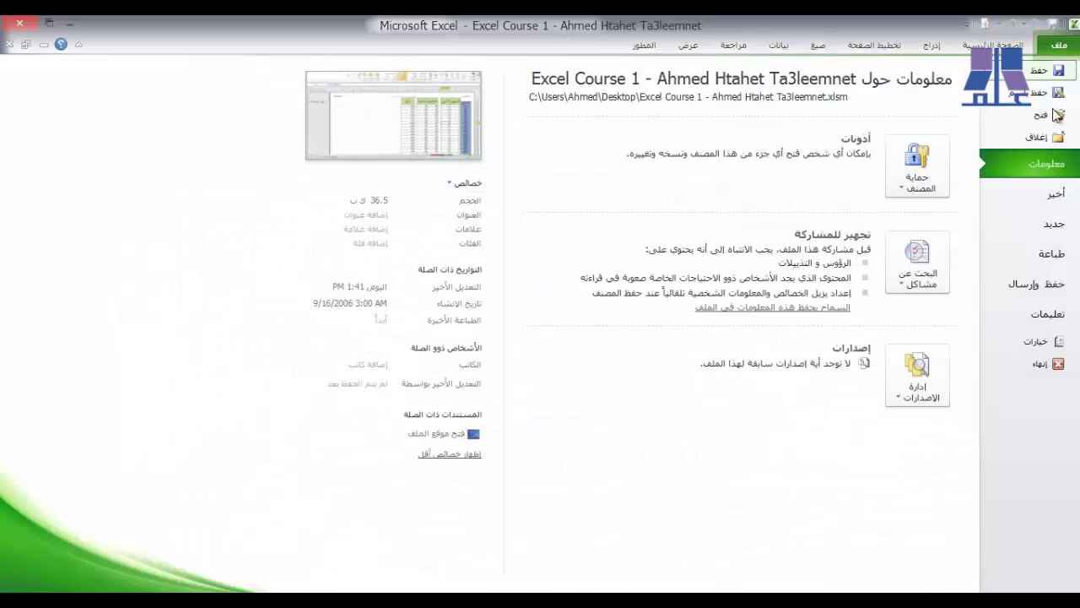
pyautogui.click(1035, 258)
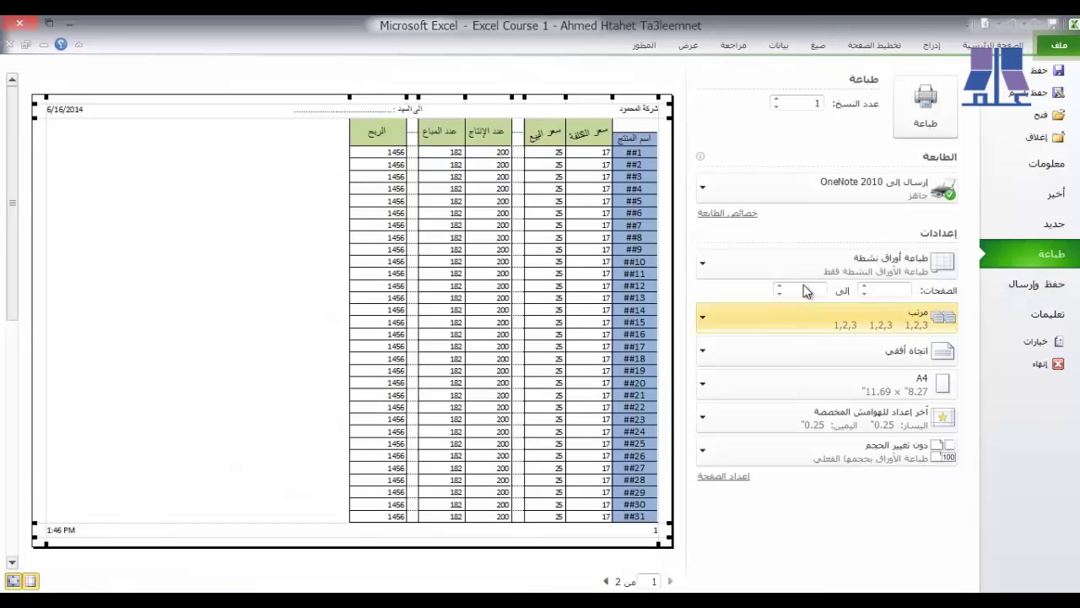
pyautogui.click(925, 108)
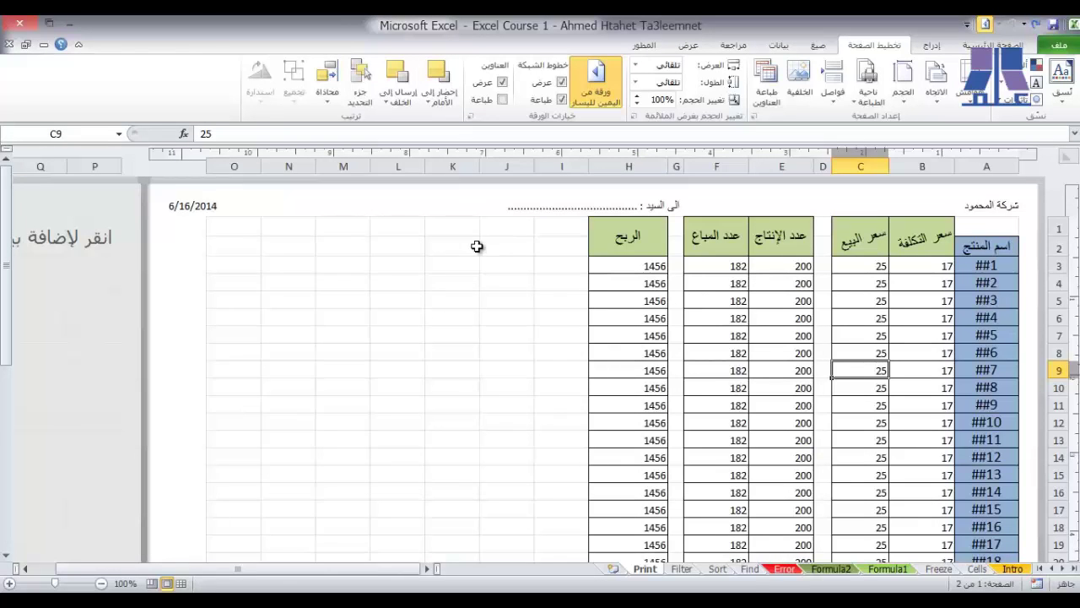
# Step: Examine the OneNote 2010 printer's properties, including its advanced paper size, copy count and print quality options
pyautogui.click(1065, 49)
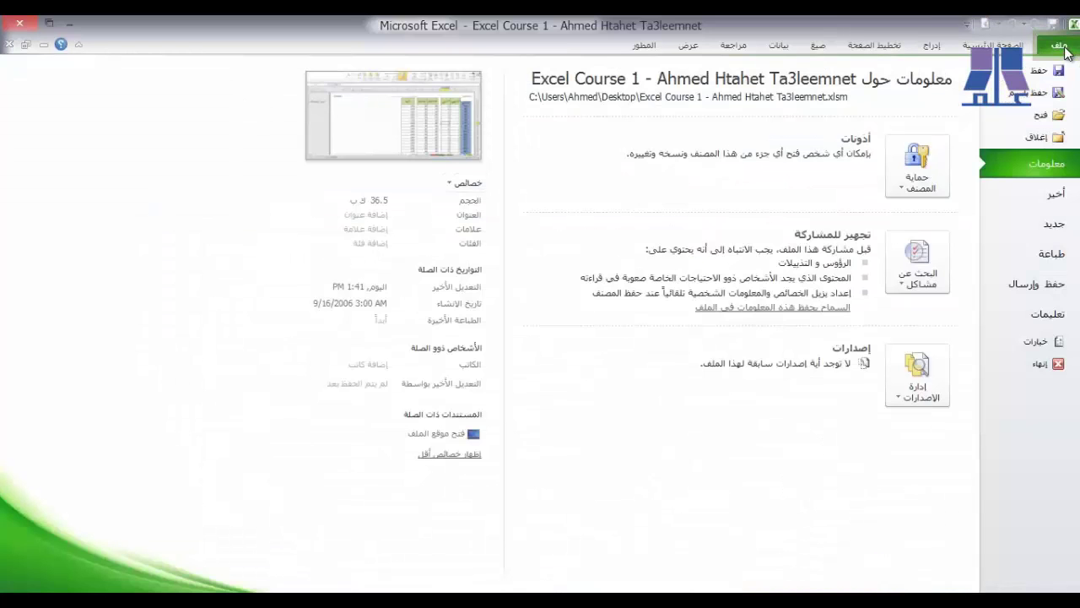
pyautogui.click(1021, 257)
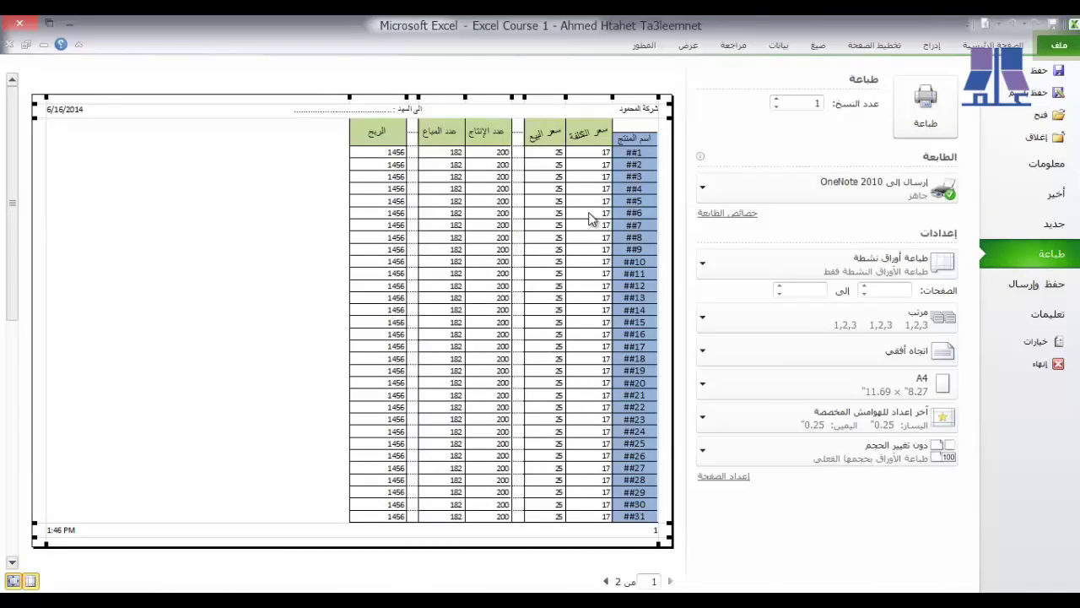
pyautogui.click(711, 214)
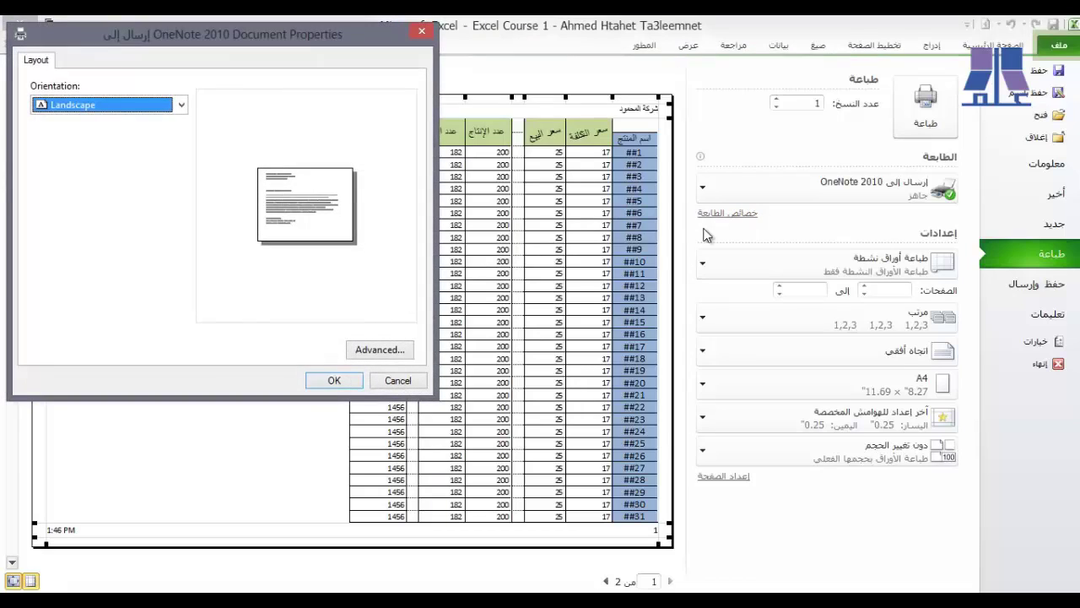
pyautogui.click(372, 354)
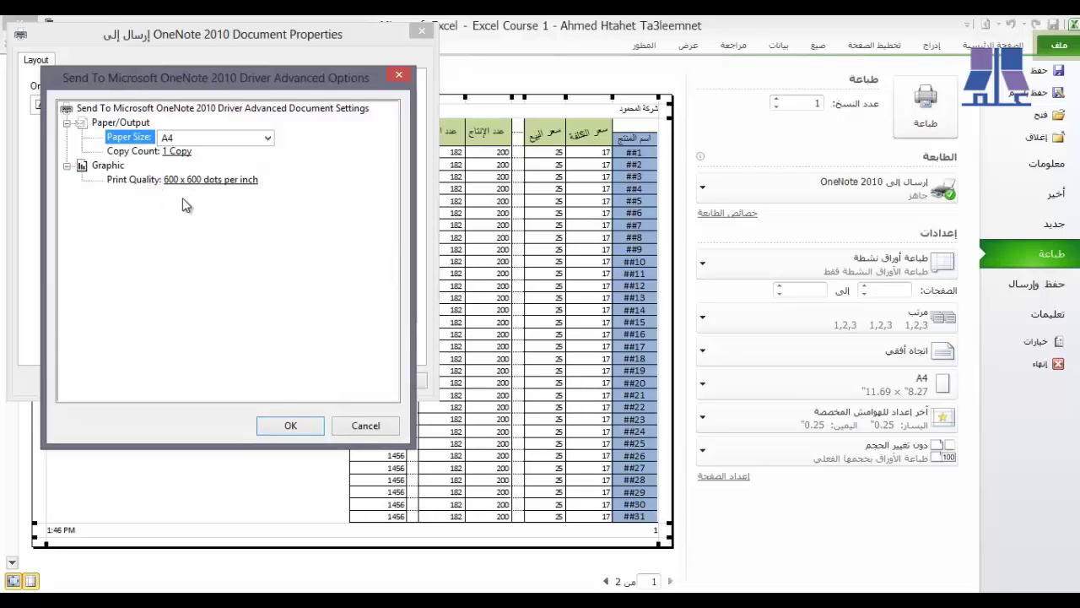
pyautogui.click(290, 426)
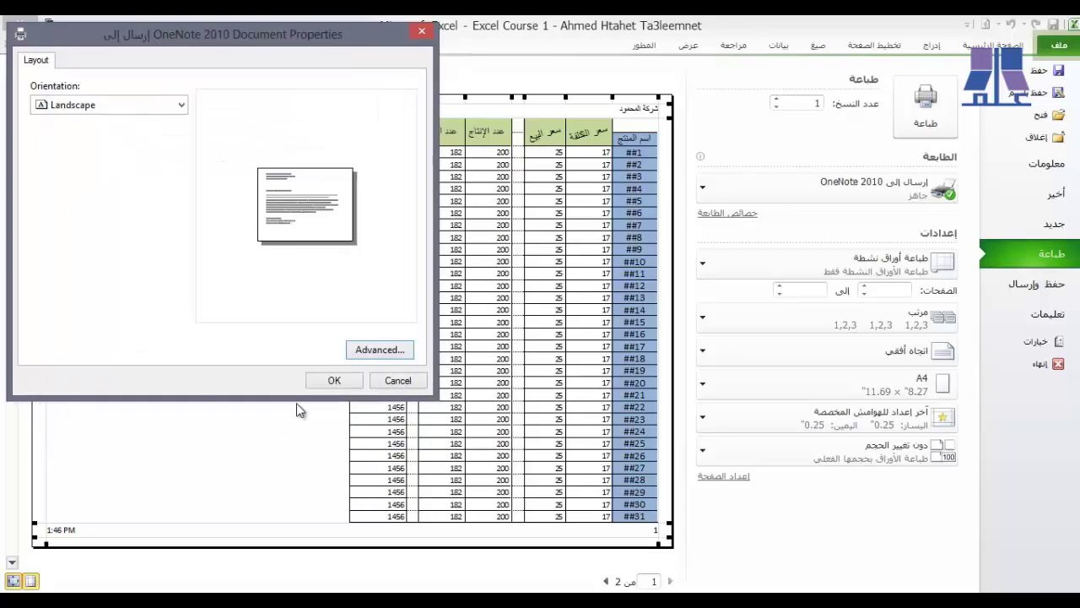
pyautogui.click(335, 381)
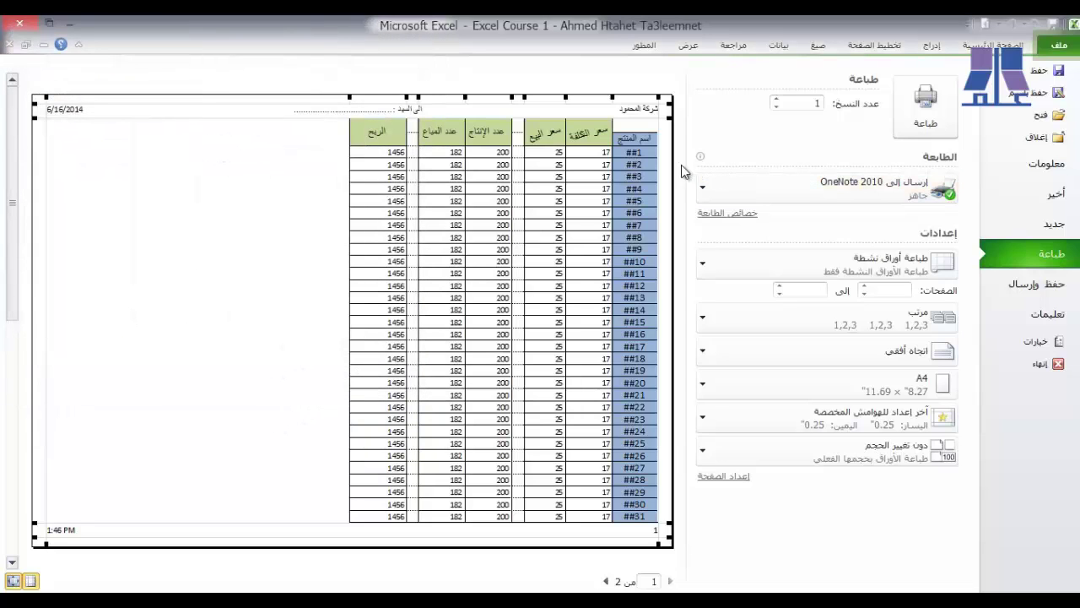